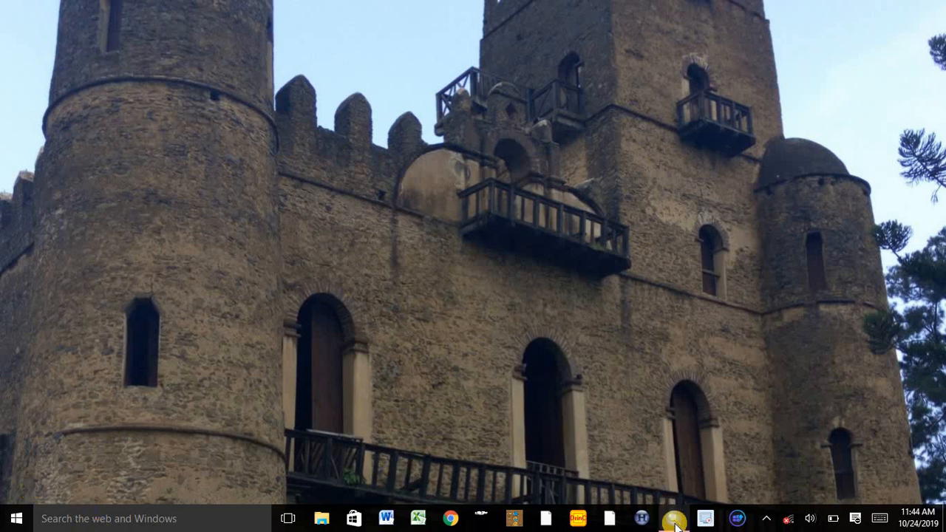
Switch to ArcMap and add the etregio01co and etzones01co datasets from the admin folder to the map
left_click(675, 522)
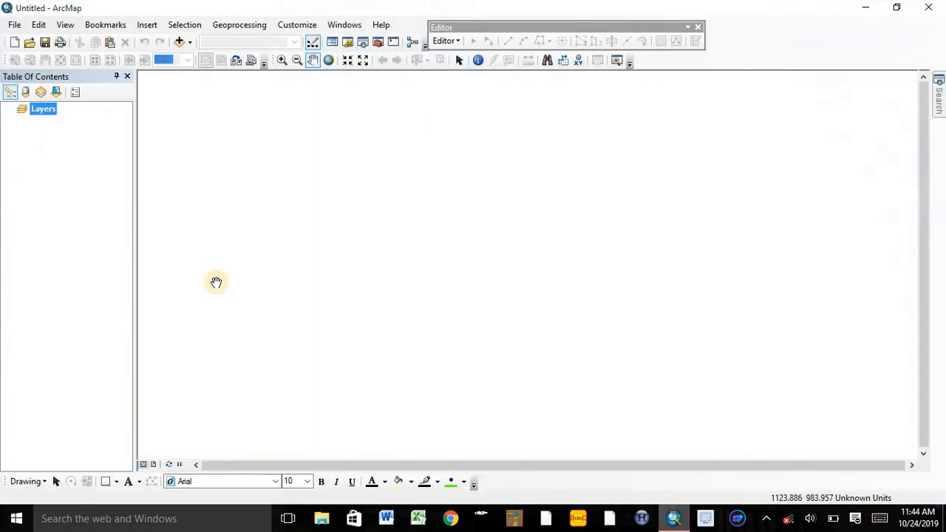
left_click(179, 42)
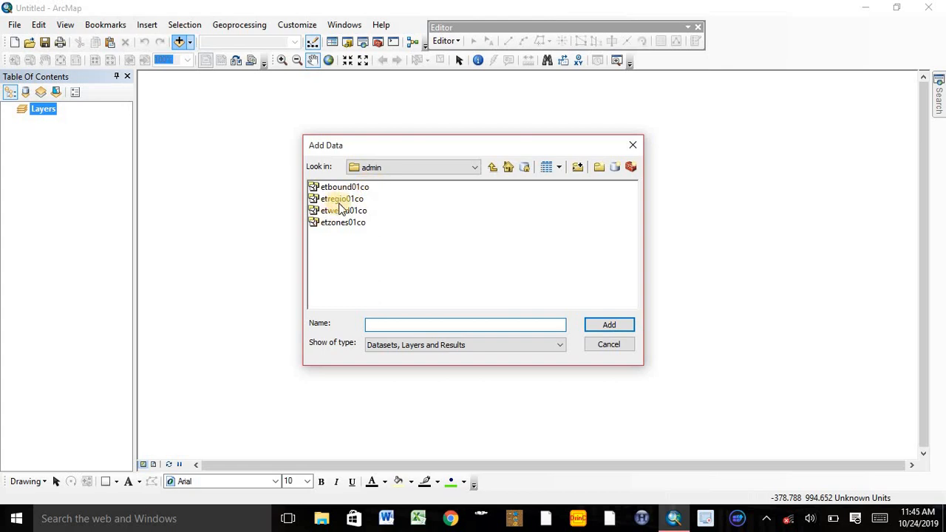
left_click(351, 199)
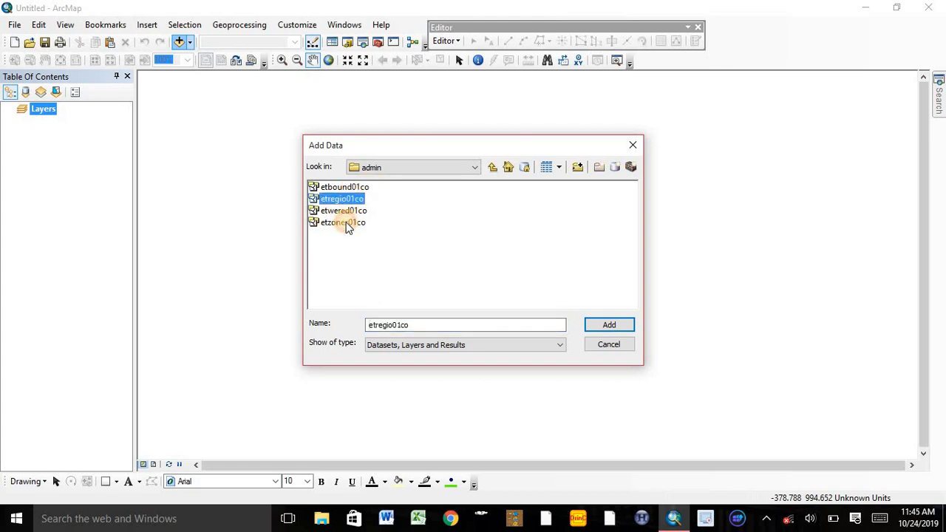
left_click(344, 222, "ctrl")
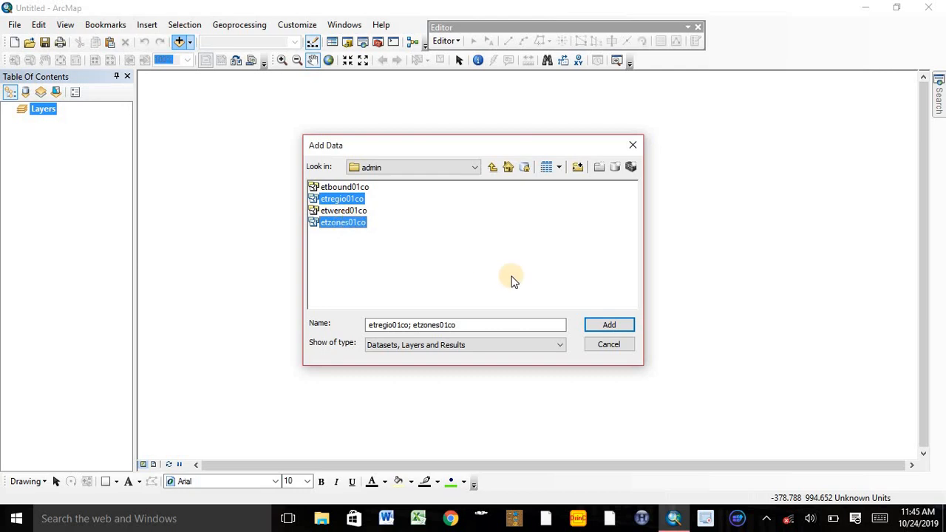
left_click(610, 325)
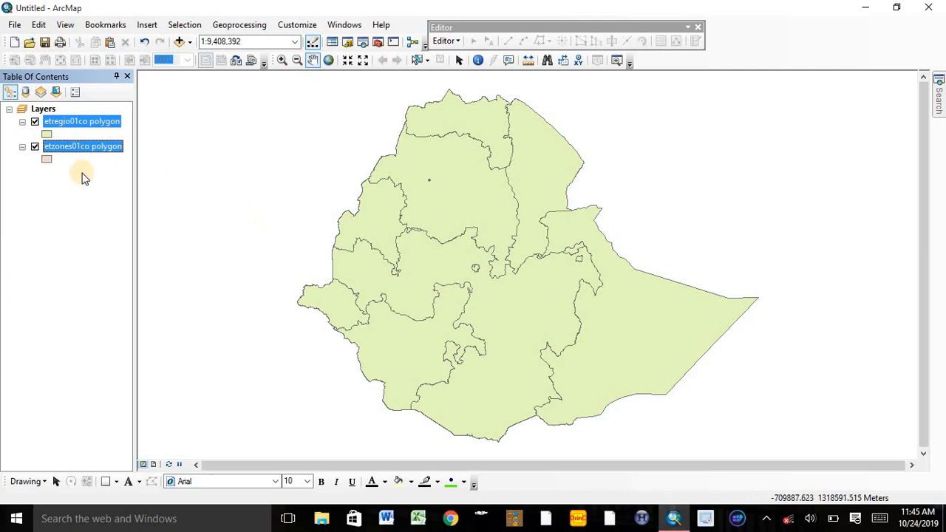
left_click(87, 146)
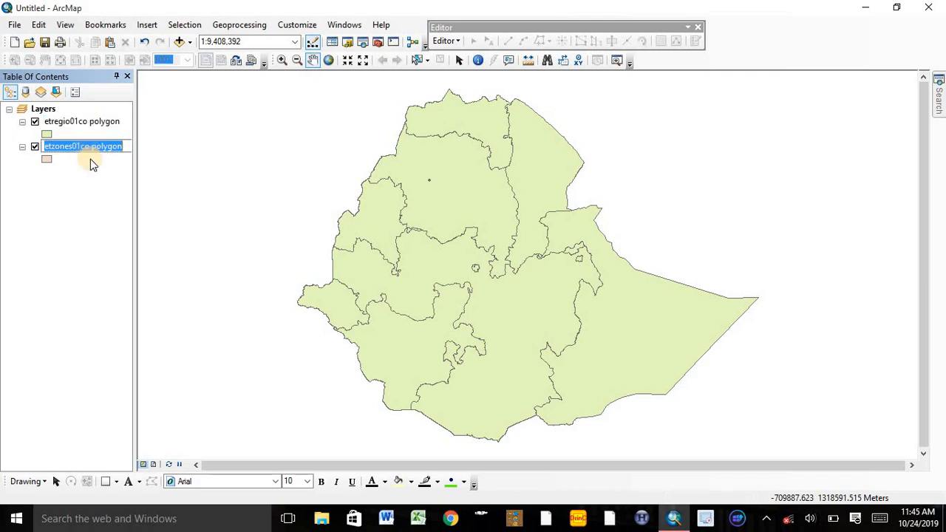
left_click(94, 198)
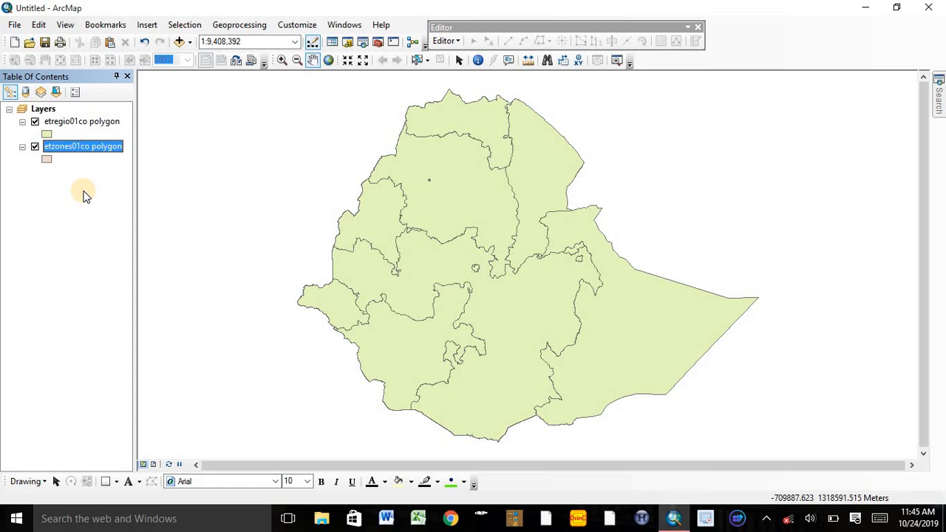
left_click(74, 147)
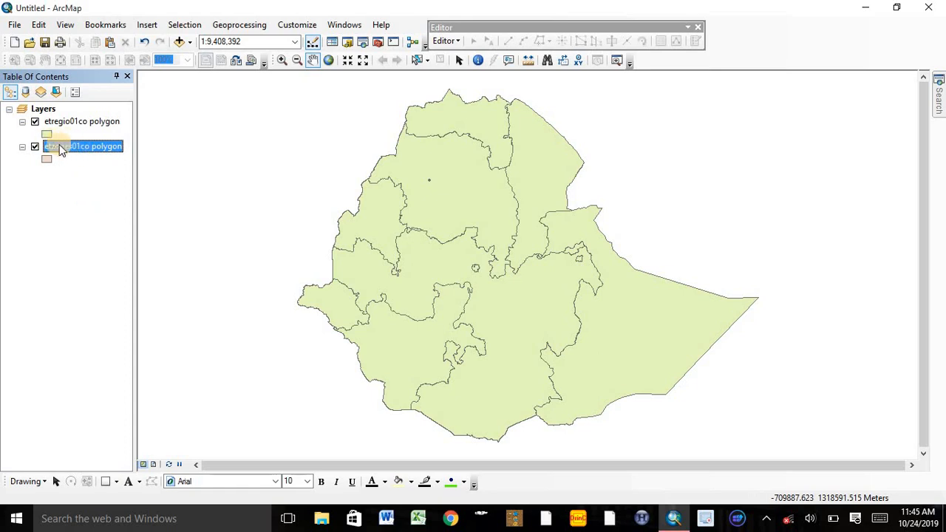
Select the large northwestern region around the small lone dot on the map and hide the etzones01co polygon layer
left_click(70, 122)
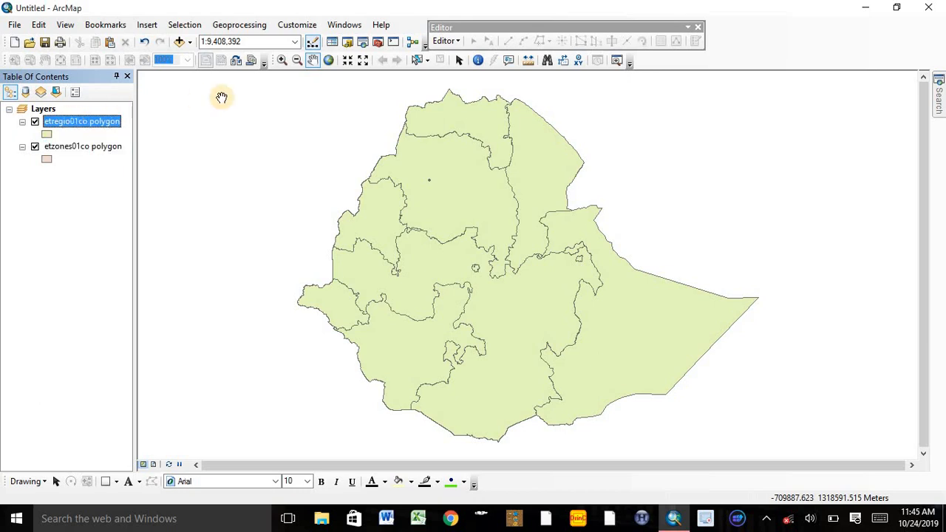
left_click(417, 60)
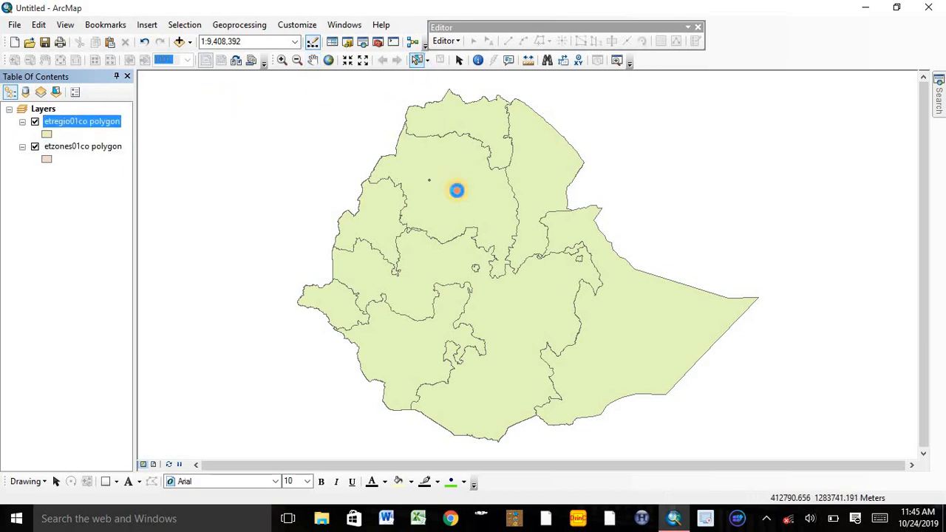
left_click(439, 183)
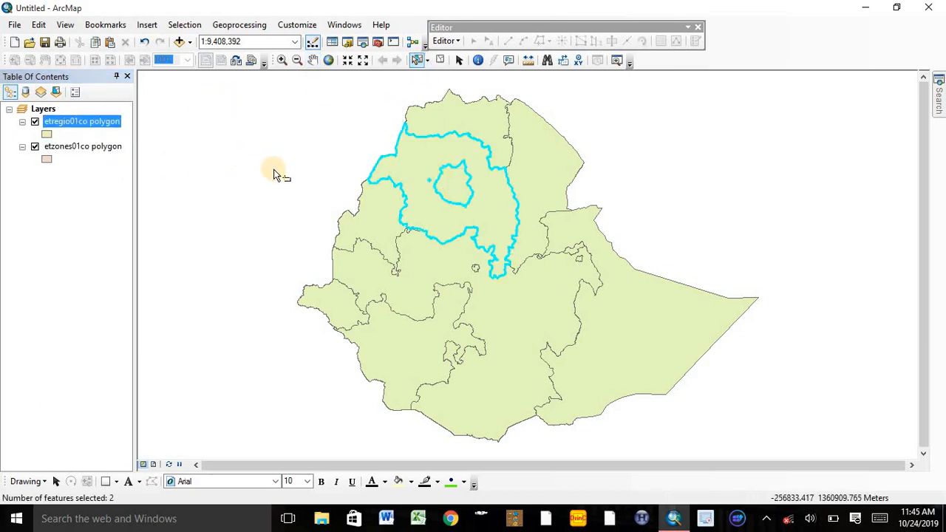
left_click(35, 146)
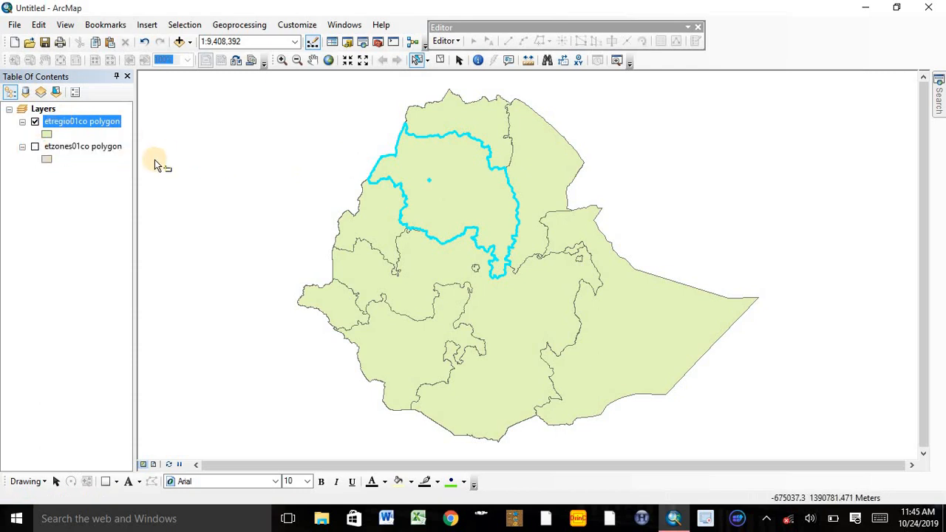
Create a new layer from the selected features of the etregio01co polygon layer
right_click(94, 124)
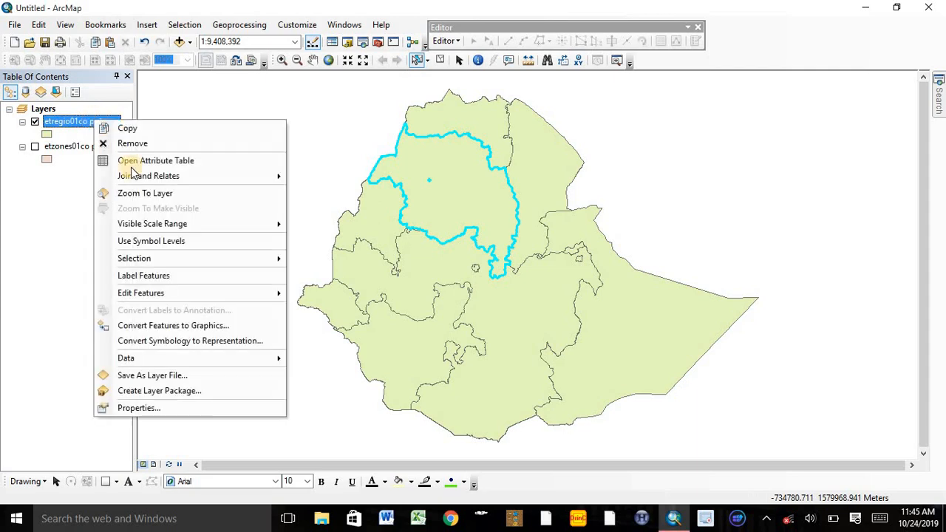
mouse_move(135, 259)
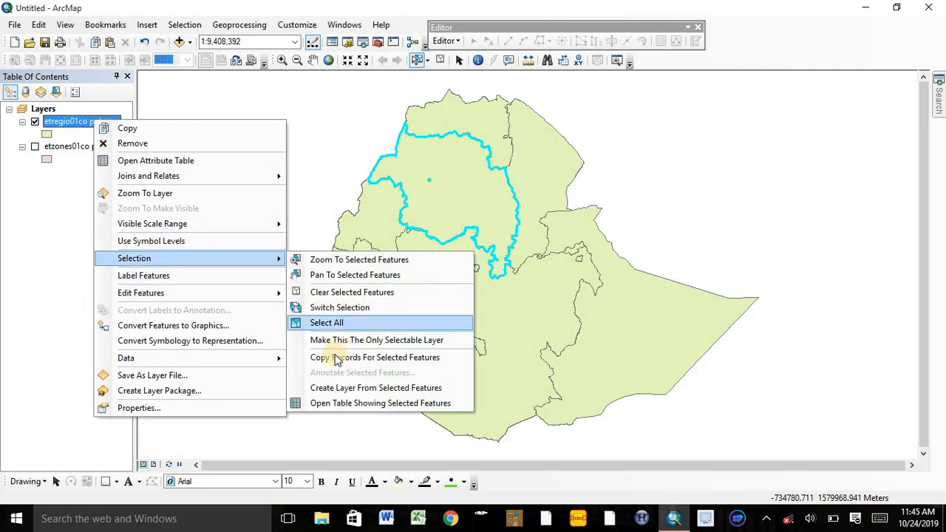
left_click(352, 388)
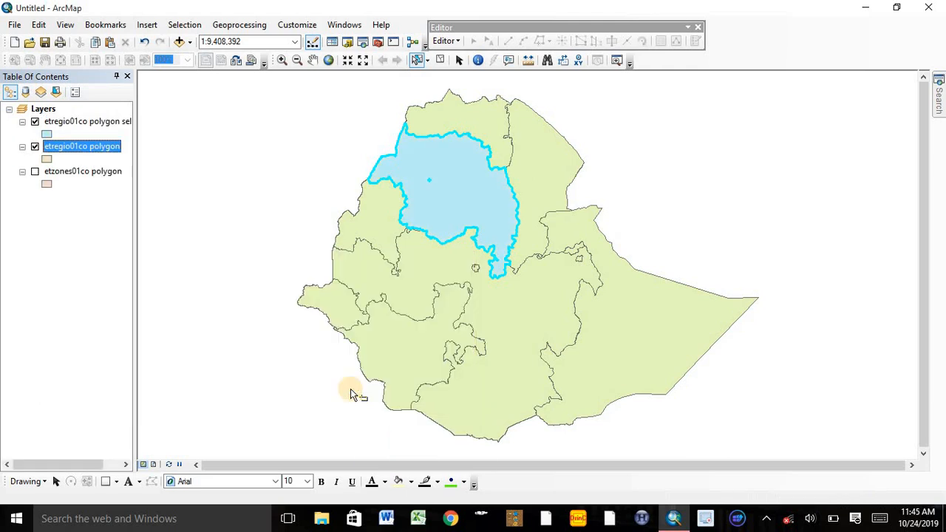
Rename the region selection layer as Amhara
double_click(73, 123)
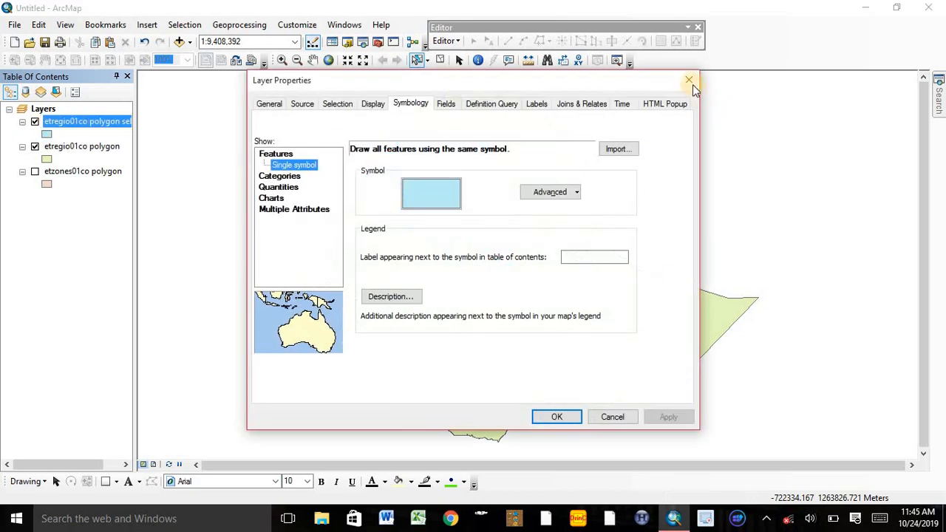
left_click(688, 80)
left_click(118, 123)
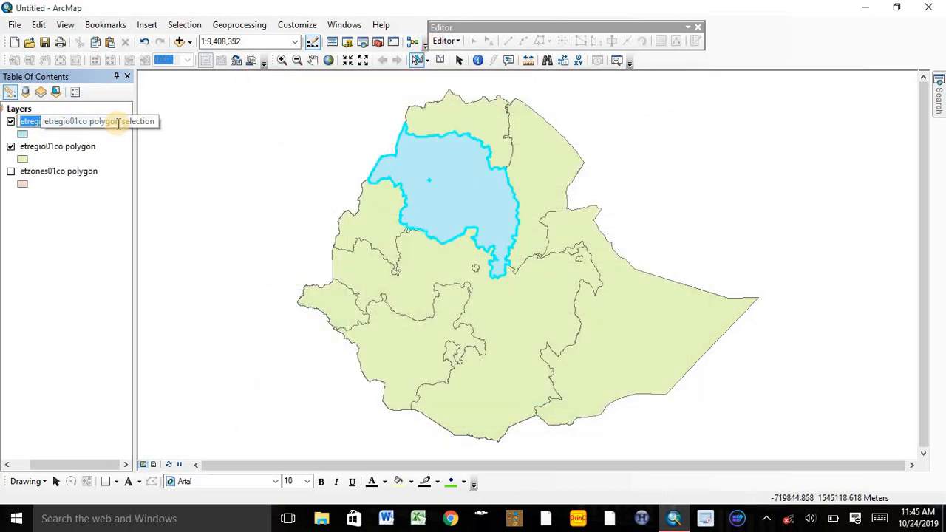
type("Amha")
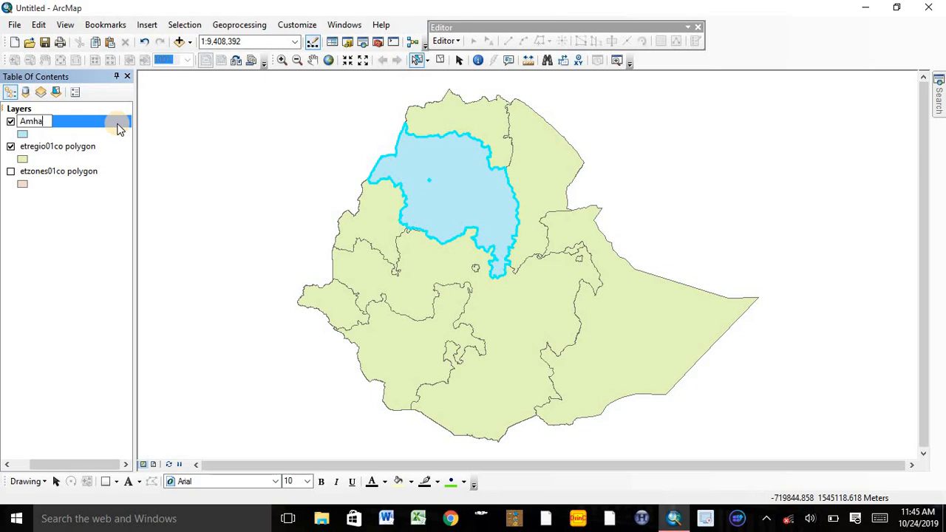
type("ra")
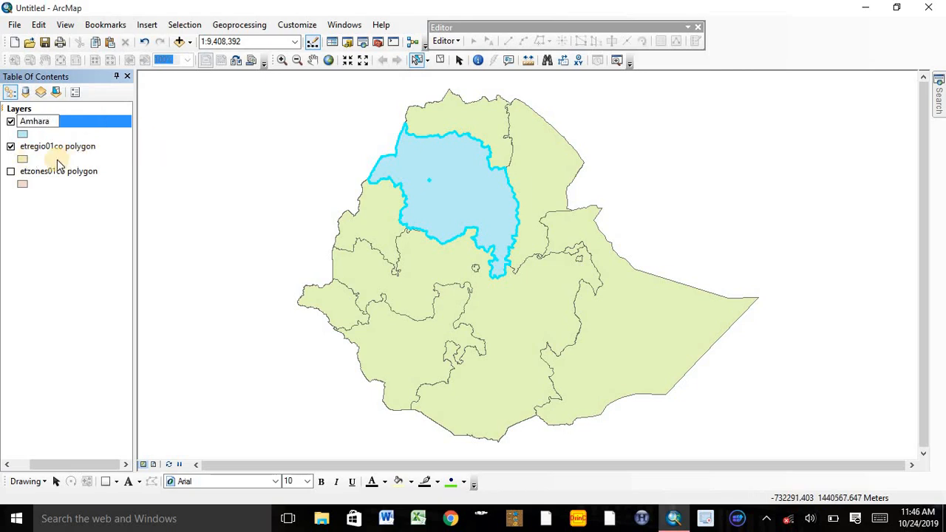
Show the etzones01co polygon layer and hide the Amhara and etregio01co polygon layers
left_click(10, 171)
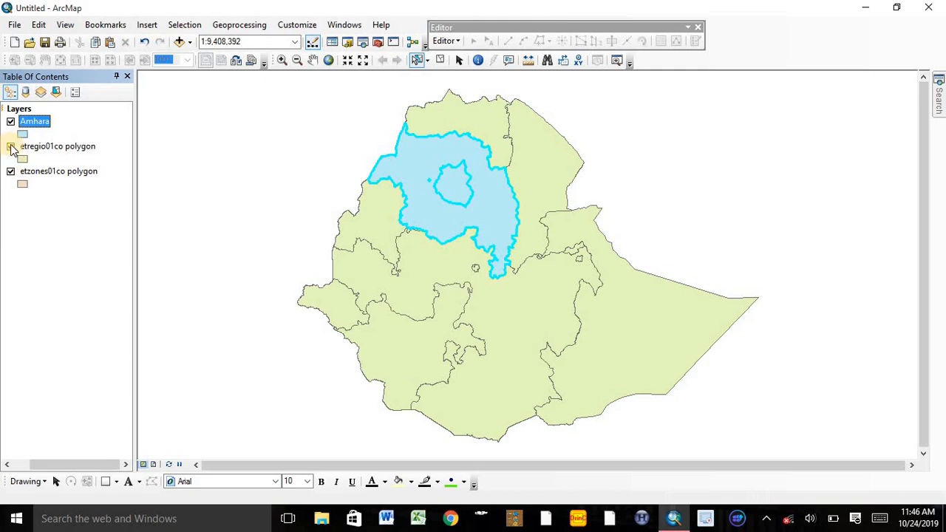
left_click(10, 146)
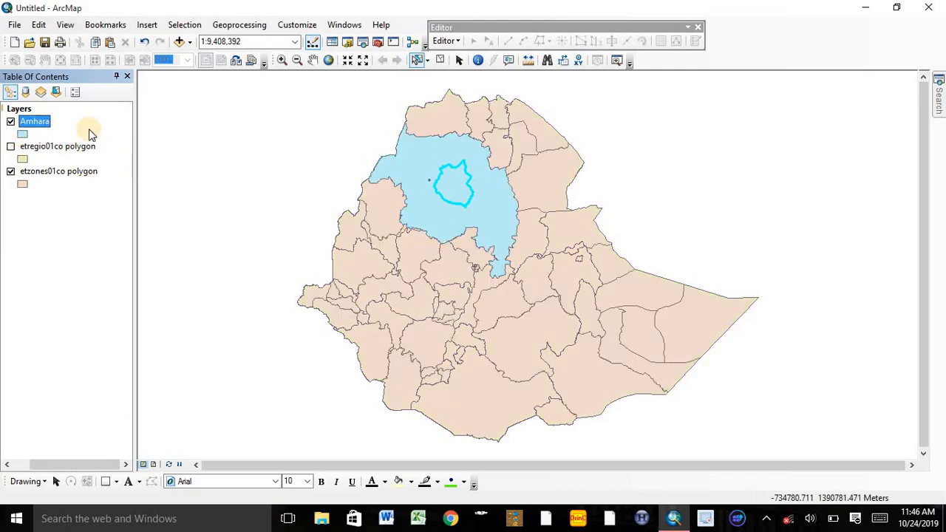
left_click(11, 121)
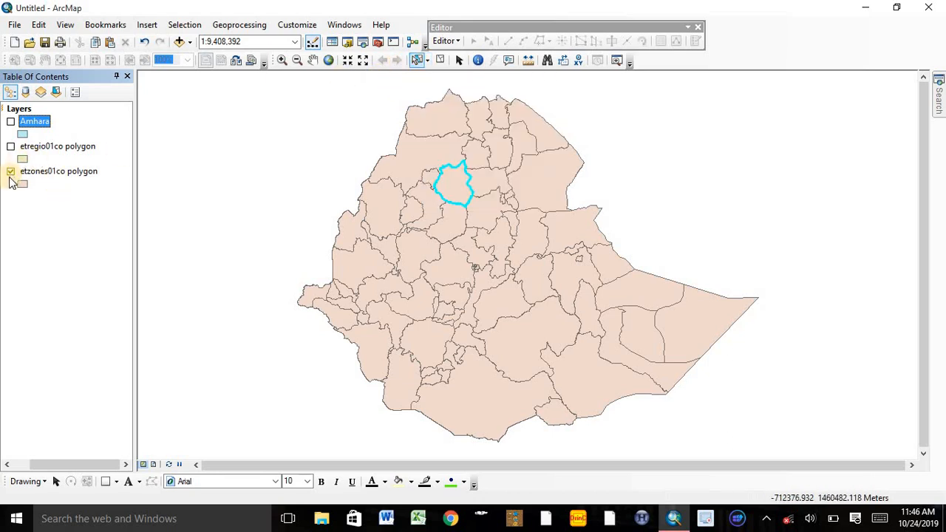
Select the zone in the southeastern arm of Amhara and create a new layer from that etzones01co polygon selection
left_click(418, 61)
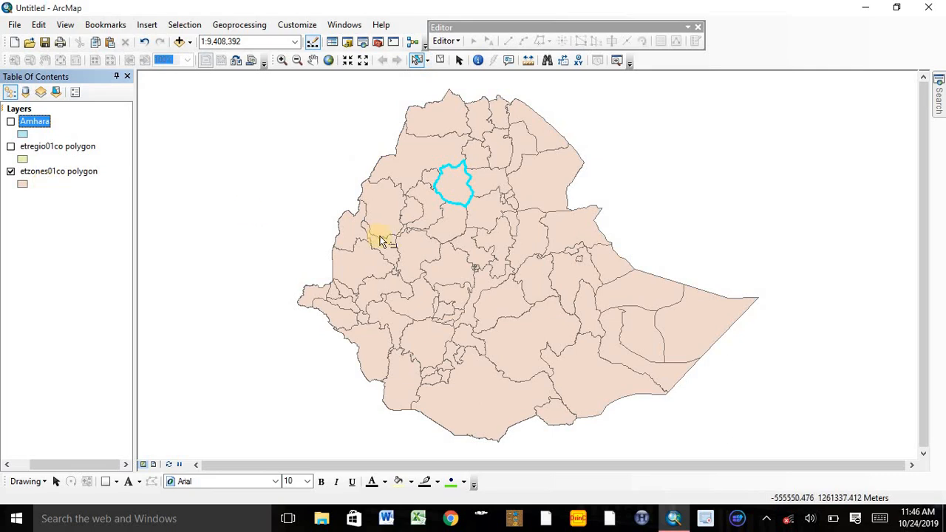
left_click(497, 238)
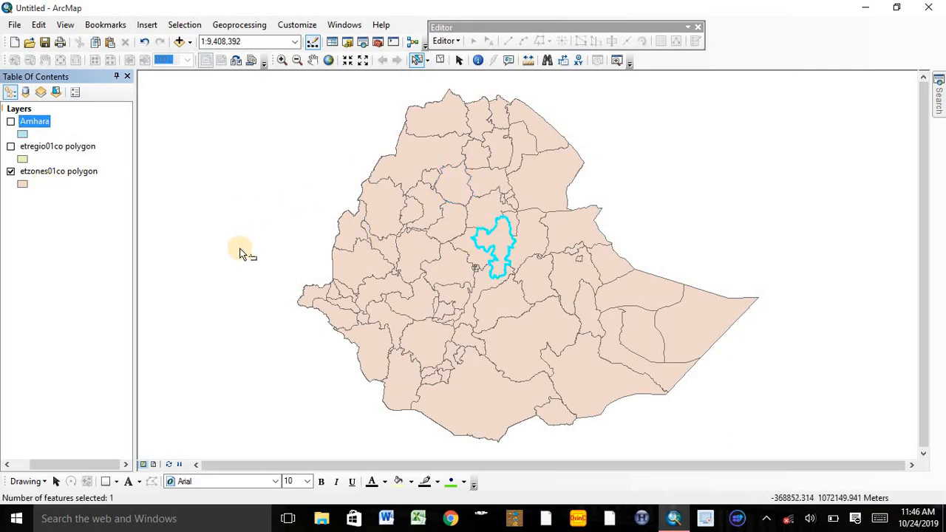
left_click(42, 172)
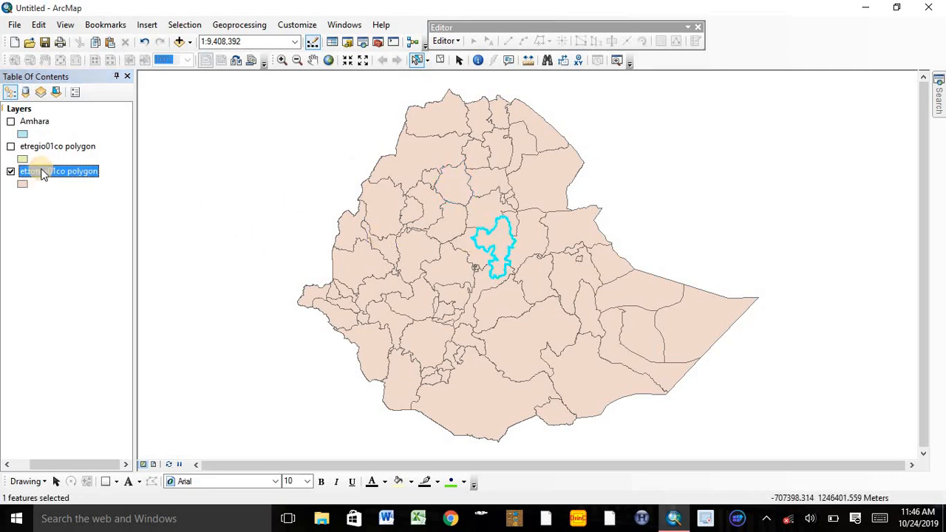
right_click(42, 172)
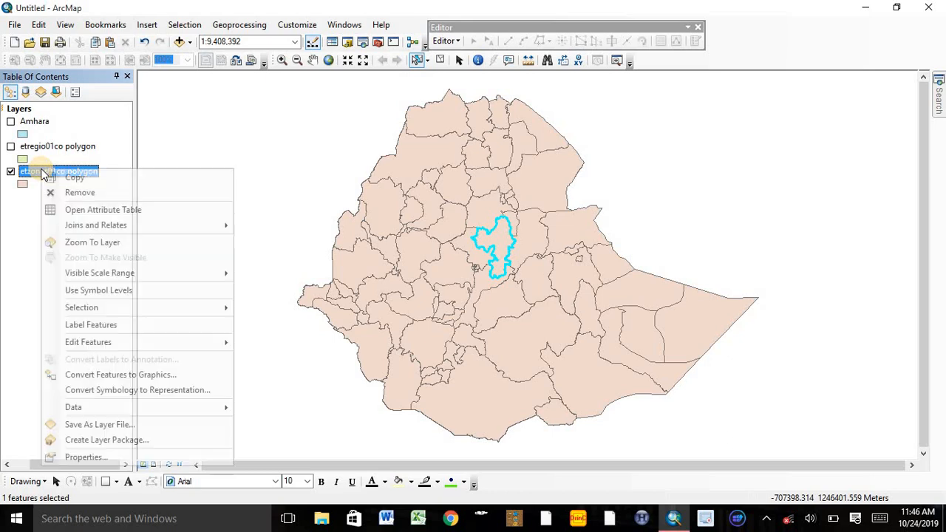
mouse_move(100, 308)
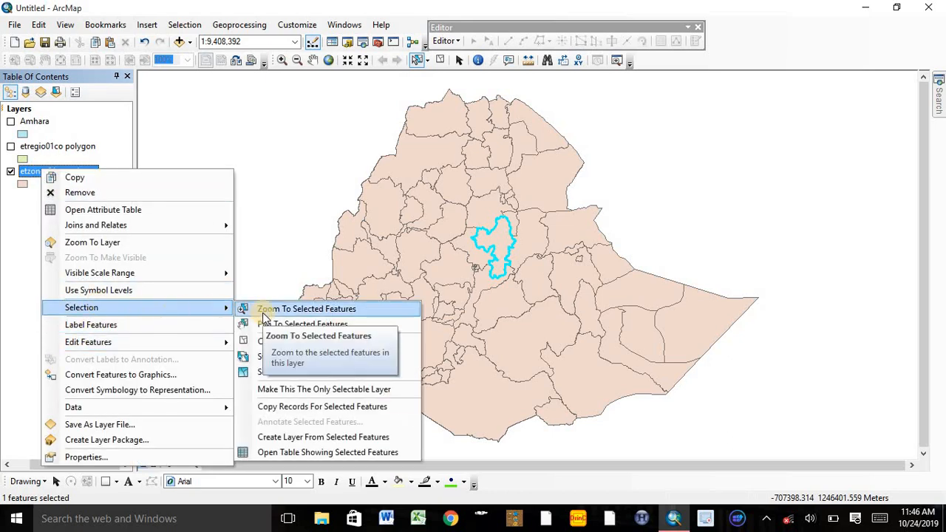
left_click(272, 438)
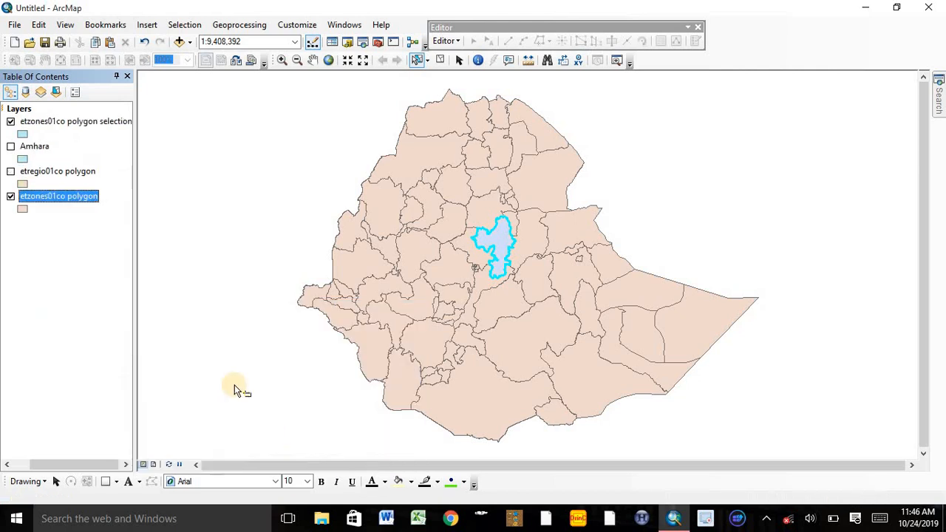
Rename the zone selection layer as North_shewa
left_click(69, 122)
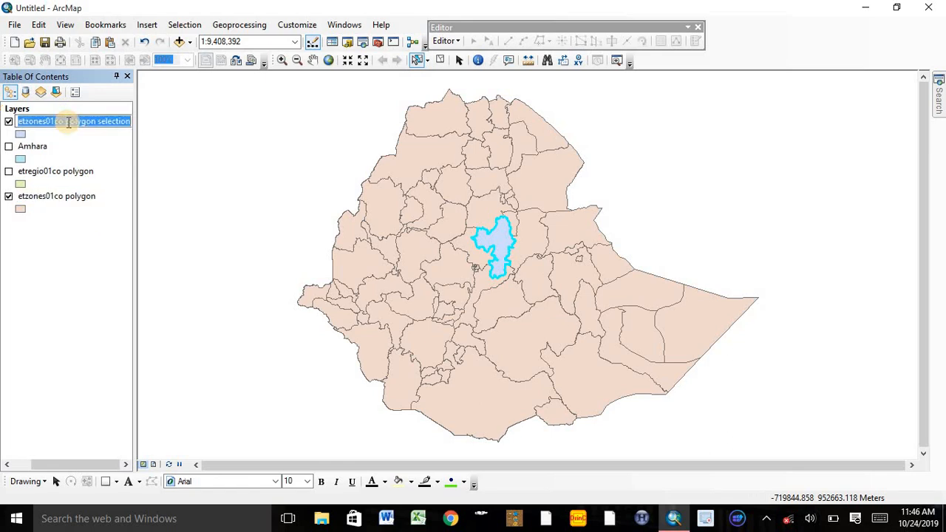
type("North")
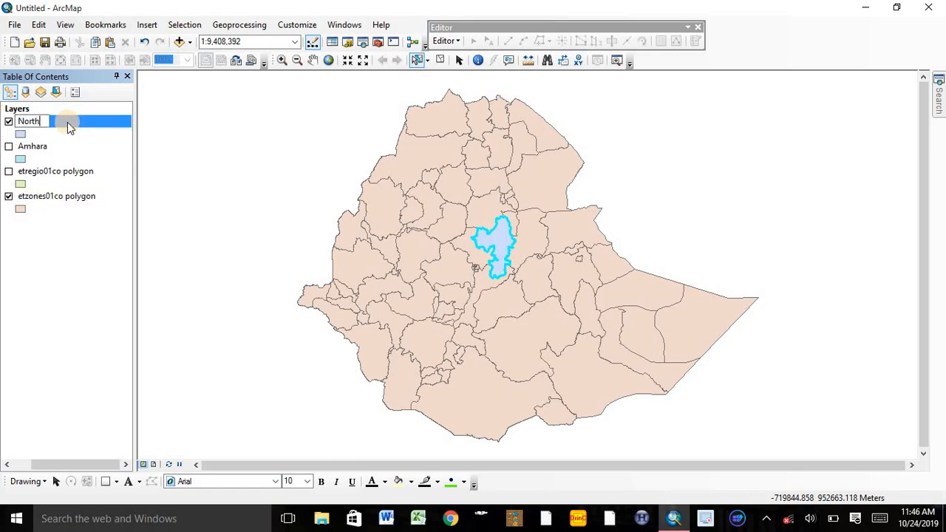
type("_shewa")
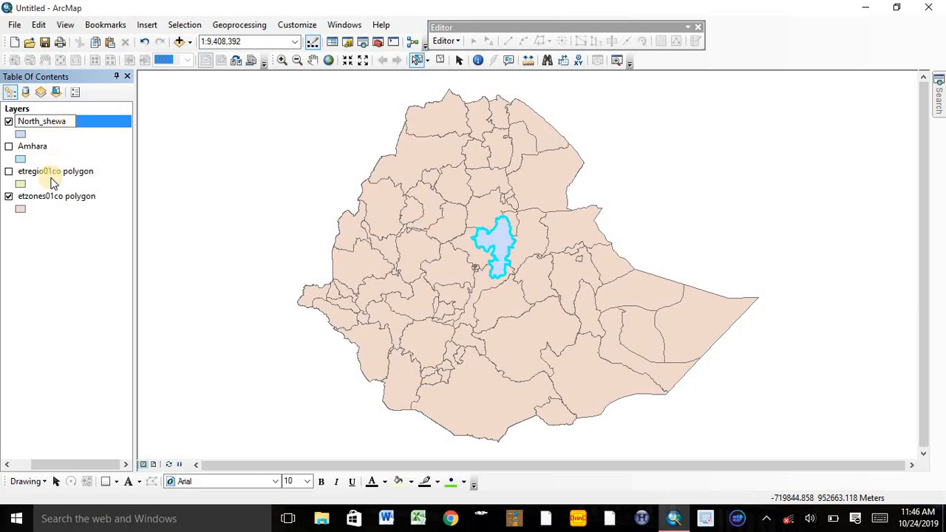
key("Return")
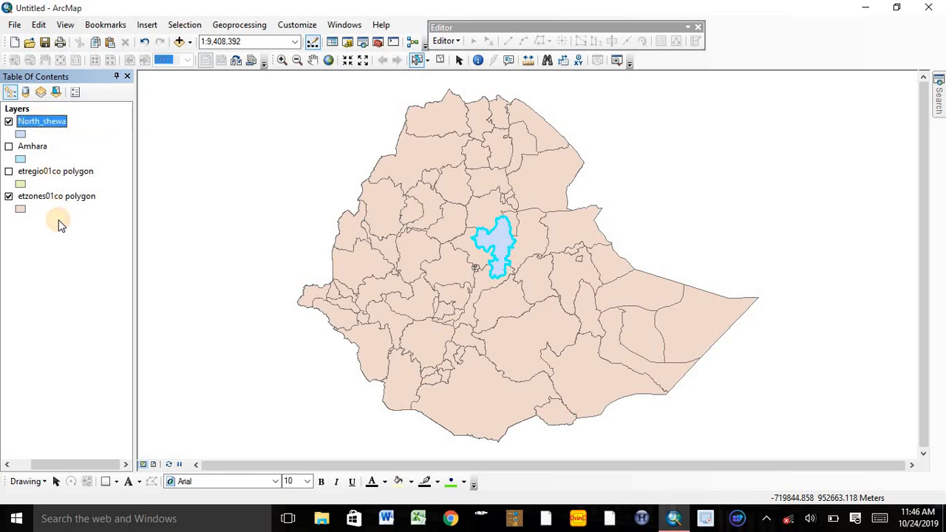
left_click(96, 266)
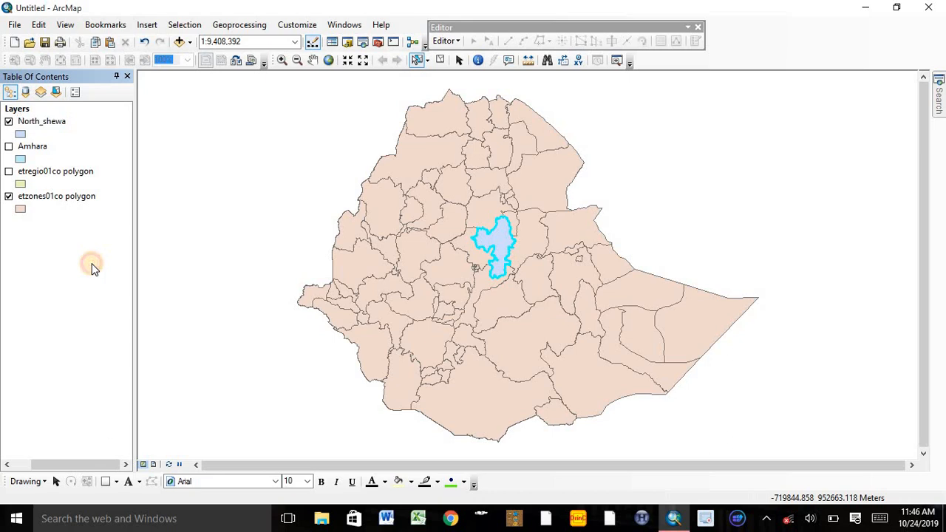
Switch to the page layout and set the paper orientation to Landscape, scaling map elements proportionally to the page size change
left_click(153, 465)
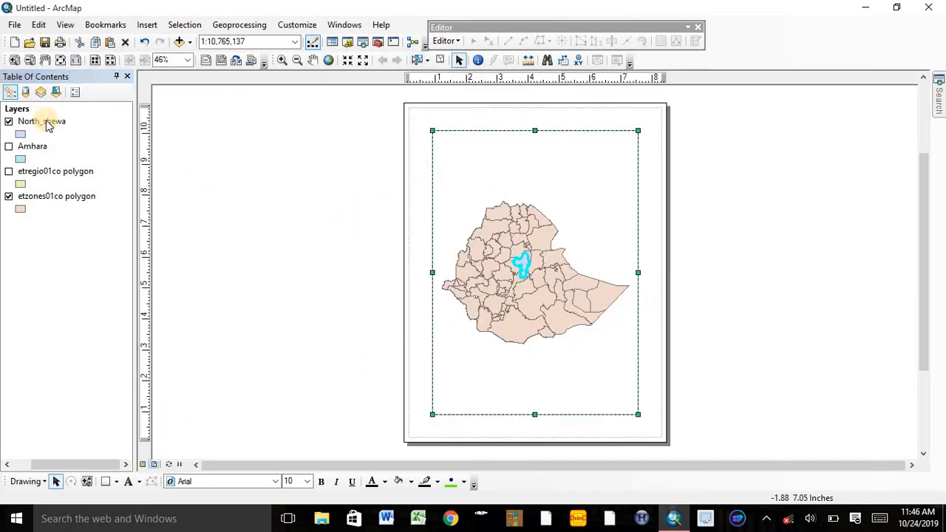
left_click(14, 26)
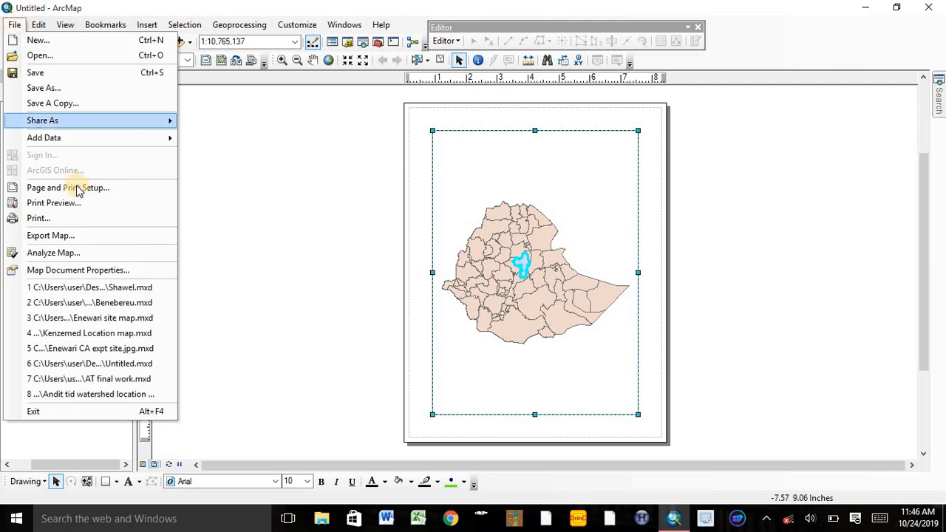
left_click(72, 190)
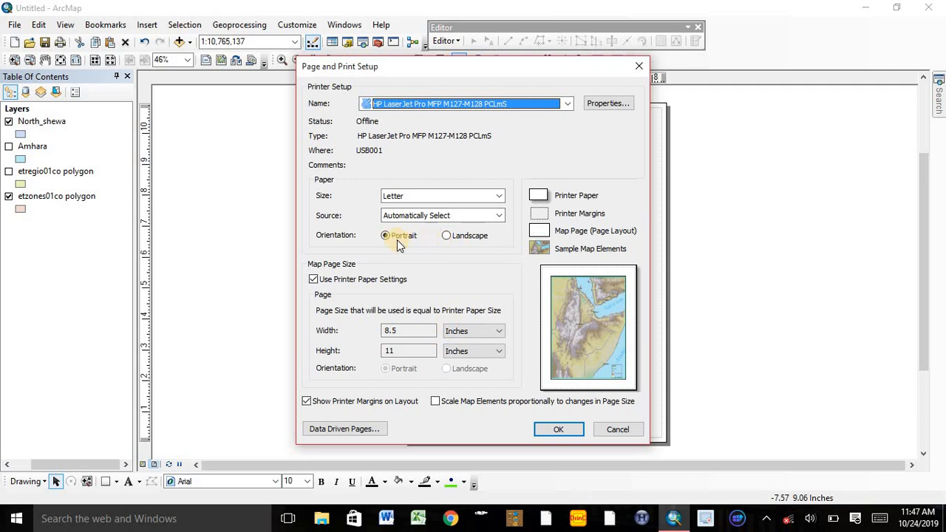
left_click(450, 237)
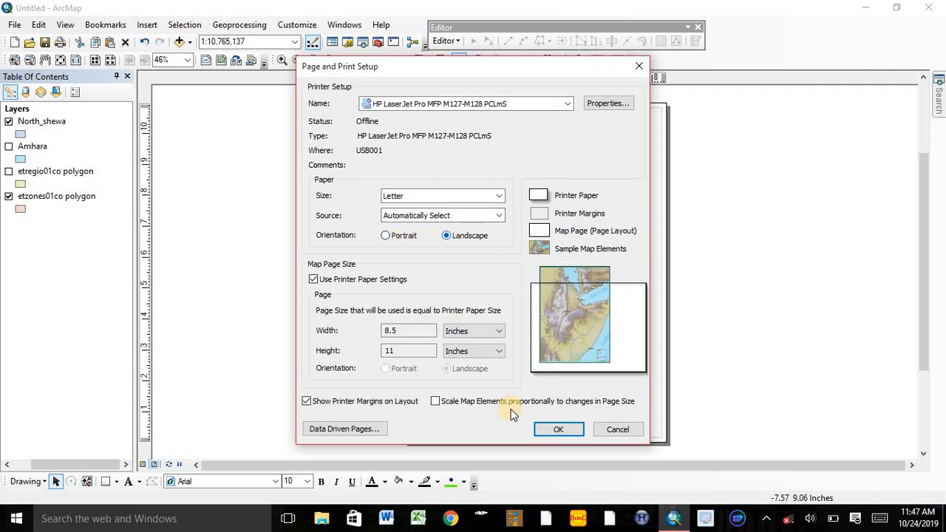
left_click(448, 403)
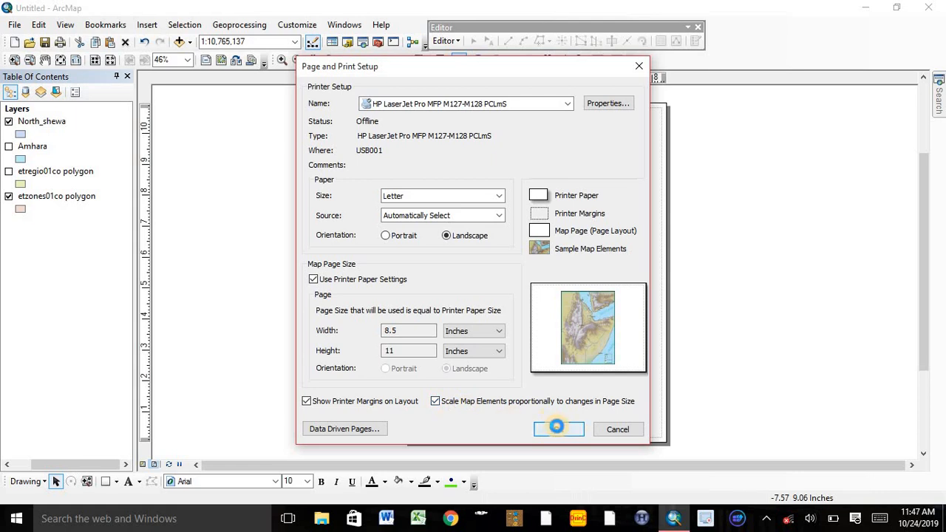
left_click(557, 427)
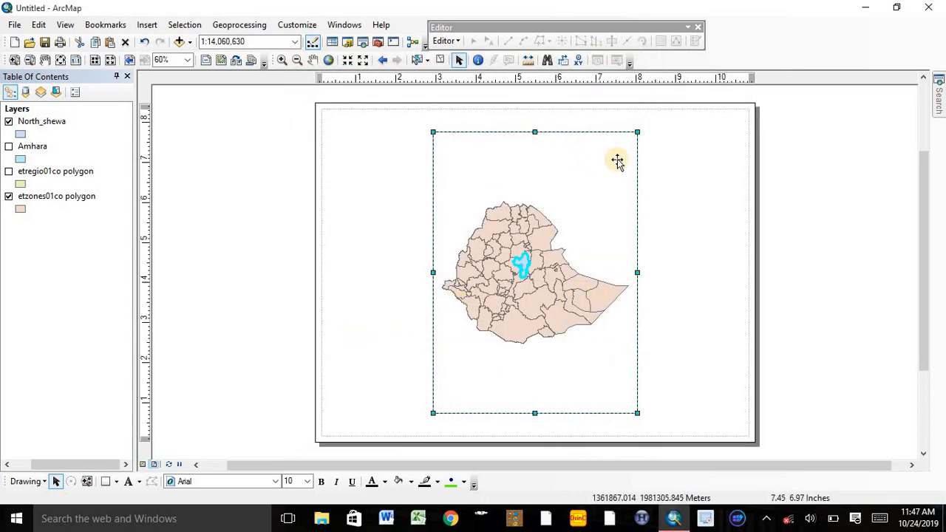
Shrink the map's data frame to fit closely around Ethiopia and place it in the page's lower-left corner
left_click_drag(637, 131, 500, 201)
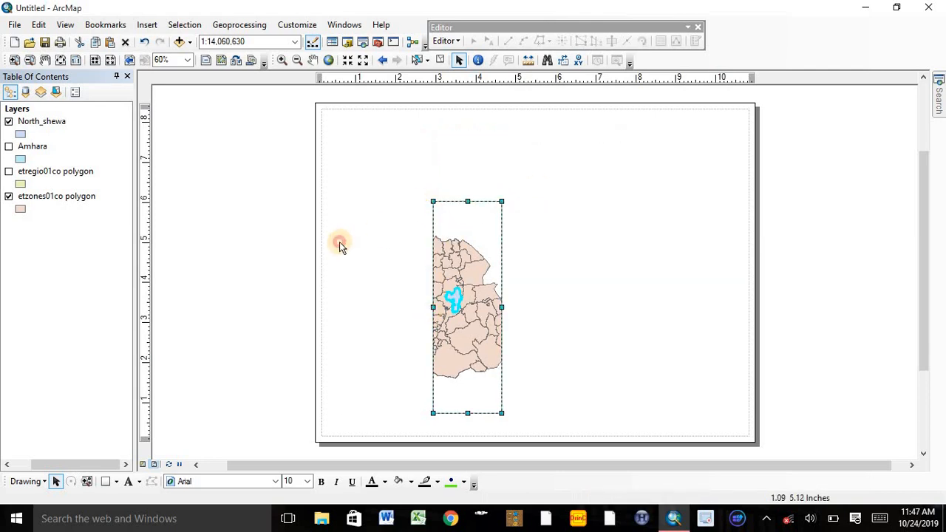
left_click_drag(340, 245, 333, 256)
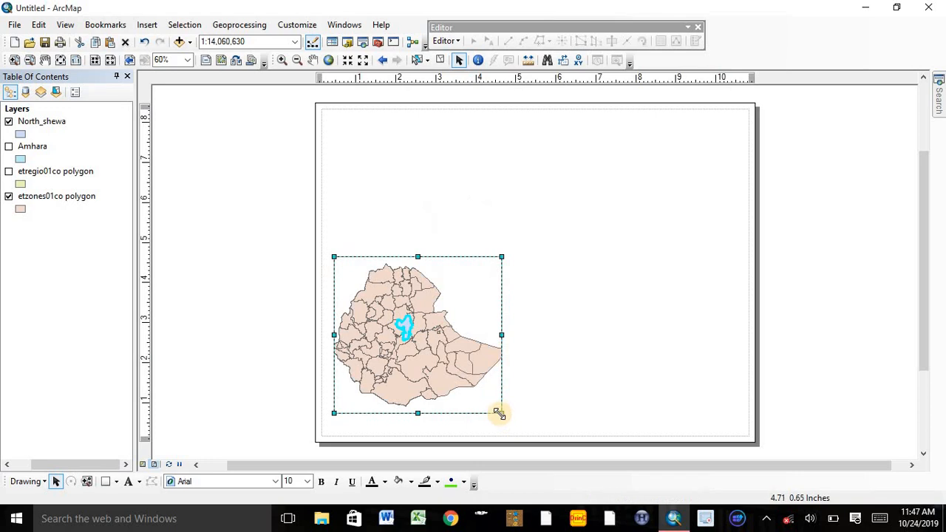
left_click_drag(483, 414, 476, 431)
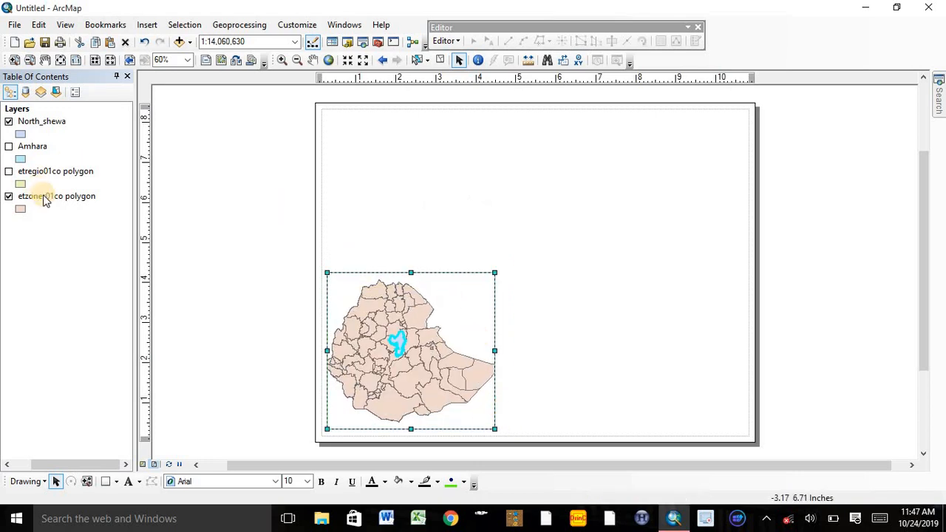
Show only the etregio01co polygon and Amhara layers in the country data frame and fit it to the etregio01co polygon extent
left_click(8, 170)
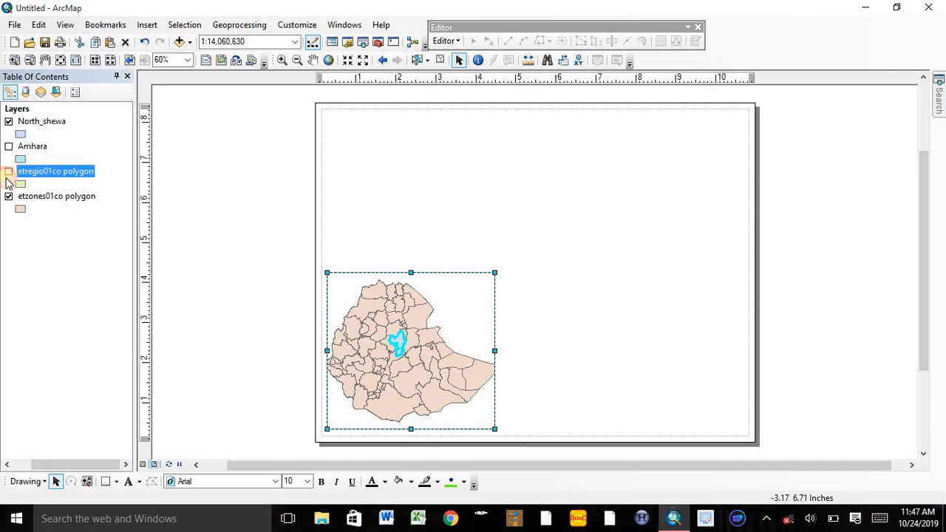
left_click(8, 195)
left_click(8, 146)
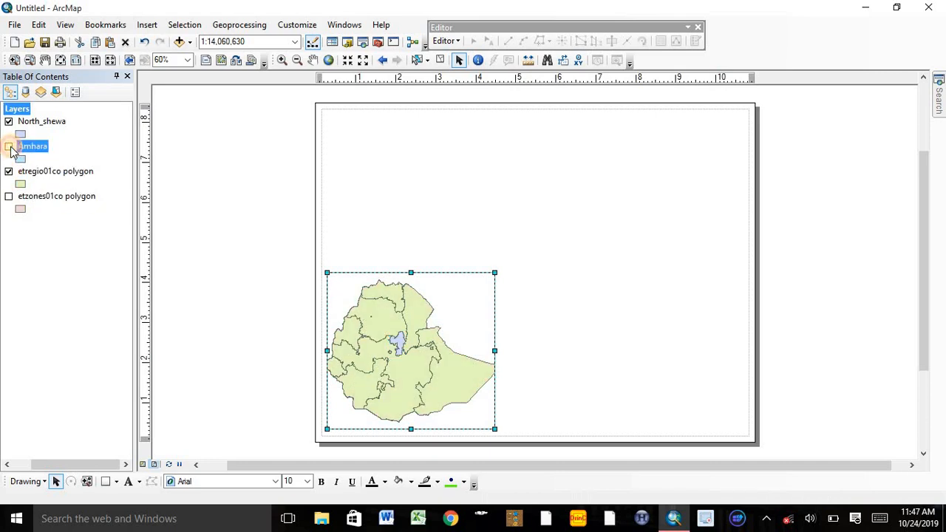
left_click(56, 172)
right_click(59, 176)
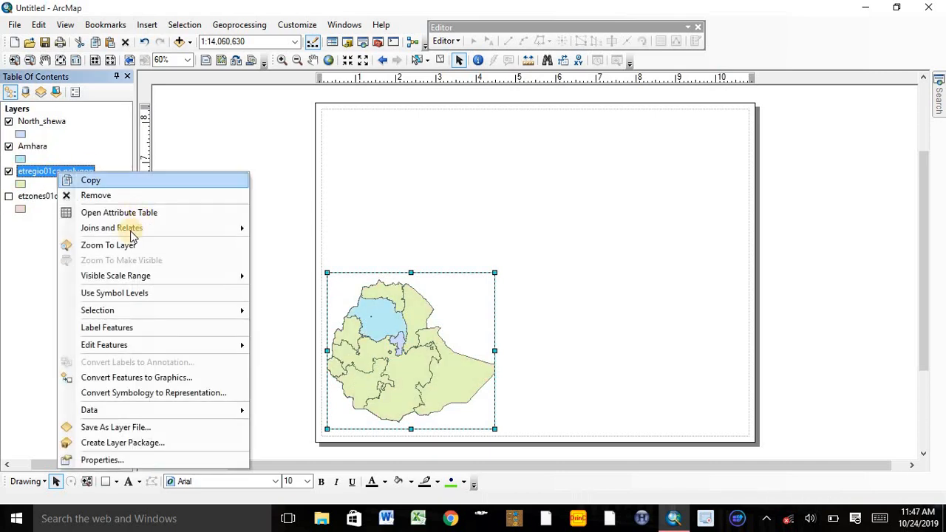
left_click(111, 244)
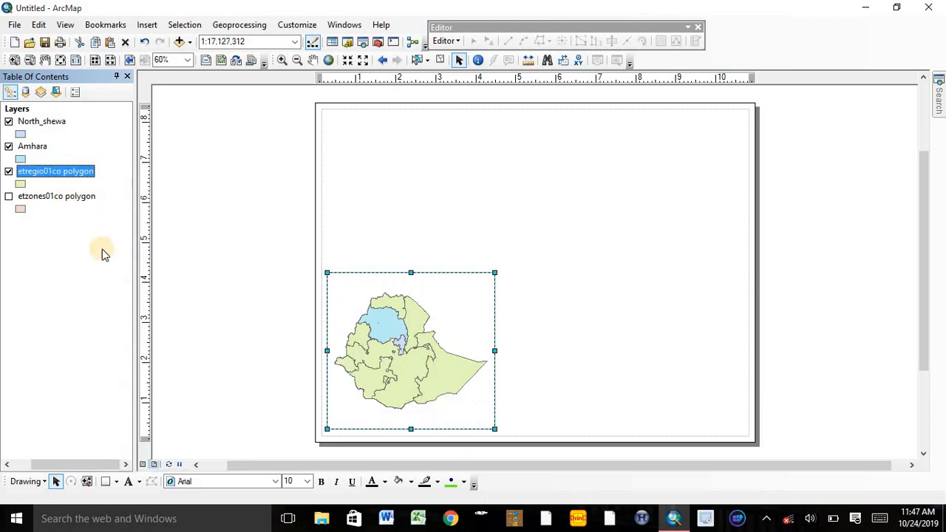
left_click(8, 121)
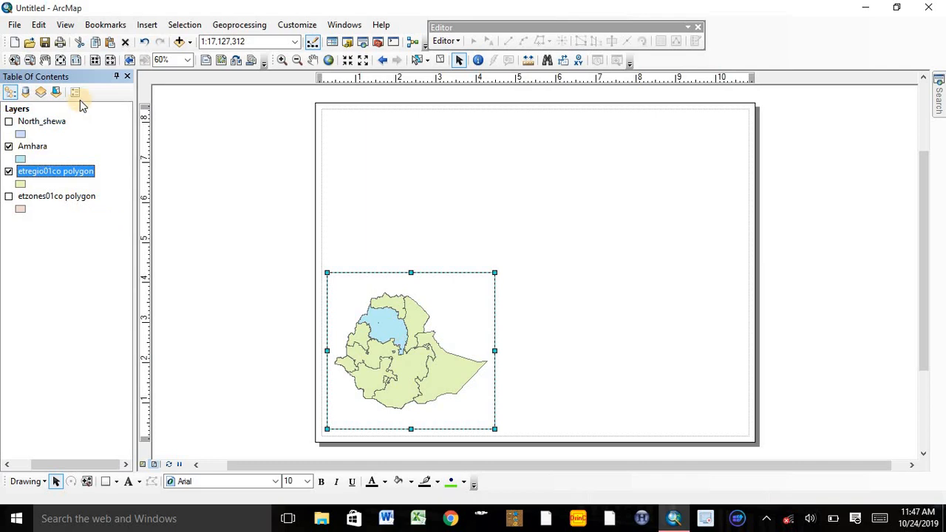
left_click(88, 298)
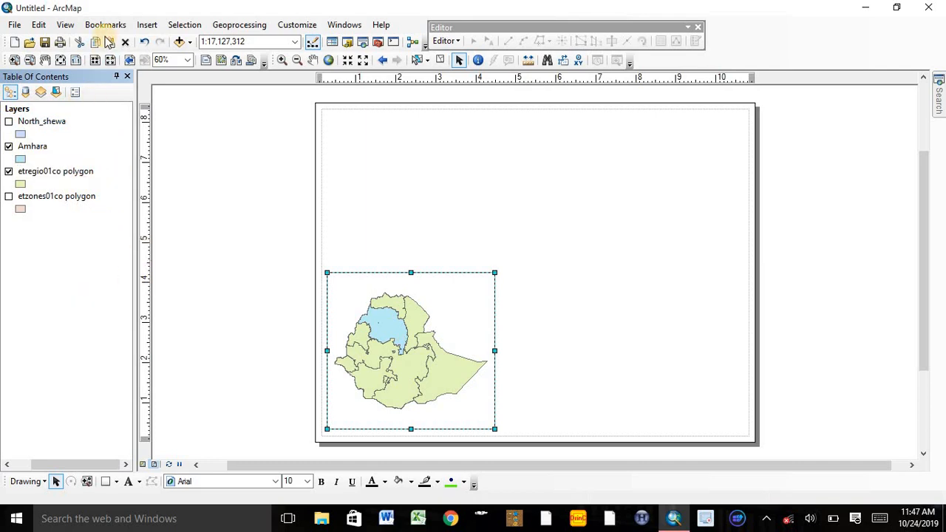
Insert a second data frame and copy the North_shewa and Amhara layers into it, with both visible
left_click(144, 26)
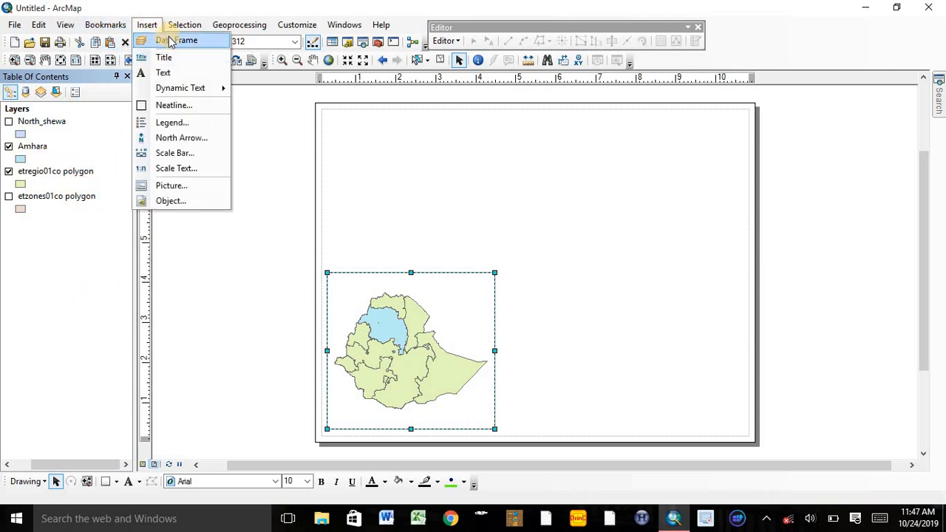
left_click(164, 41)
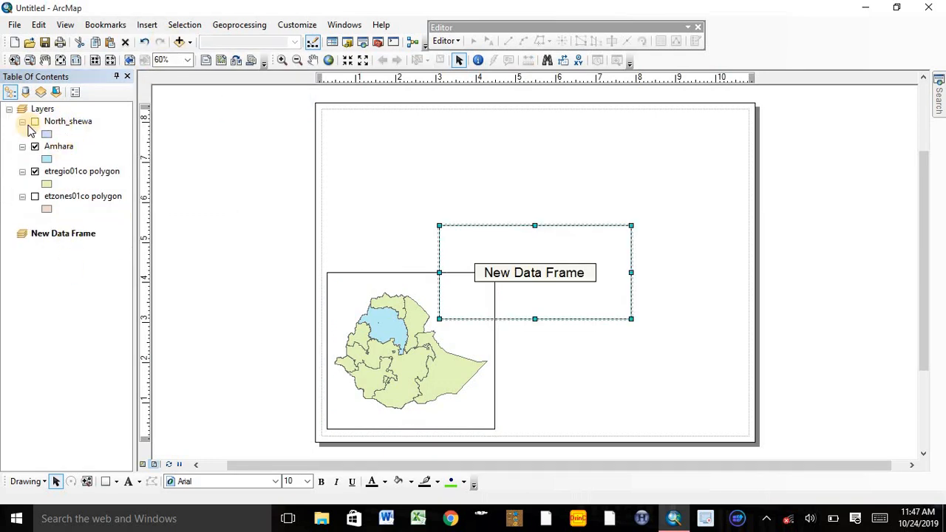
left_click_drag(59, 122, 49, 288)
left_click(59, 146)
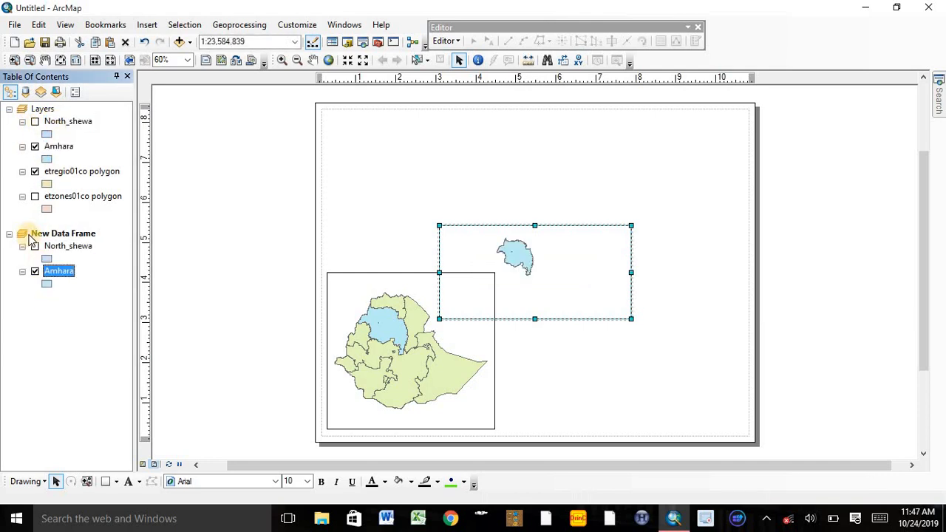
left_click(35, 246)
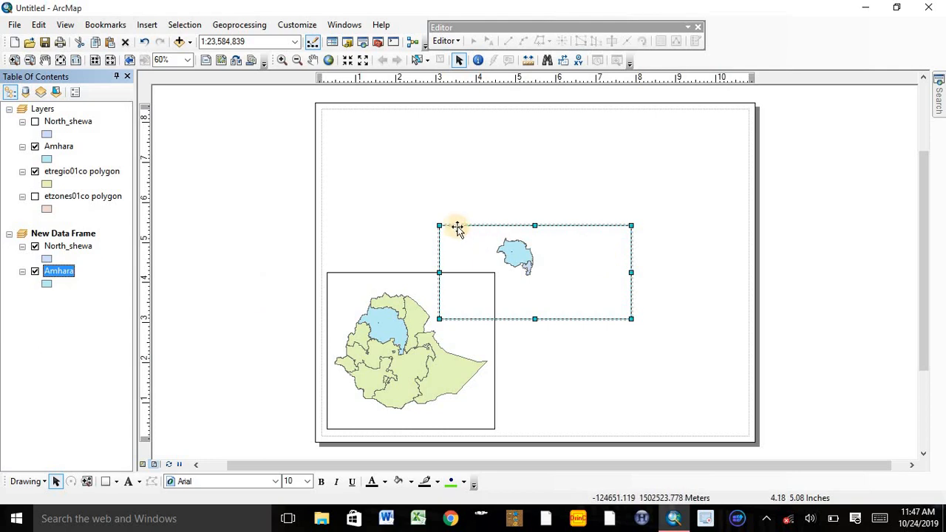
Resize the second data frame and place it in the page's upper-left area, directly above the country map and about as wide
left_click_drag(437, 223, 371, 150)
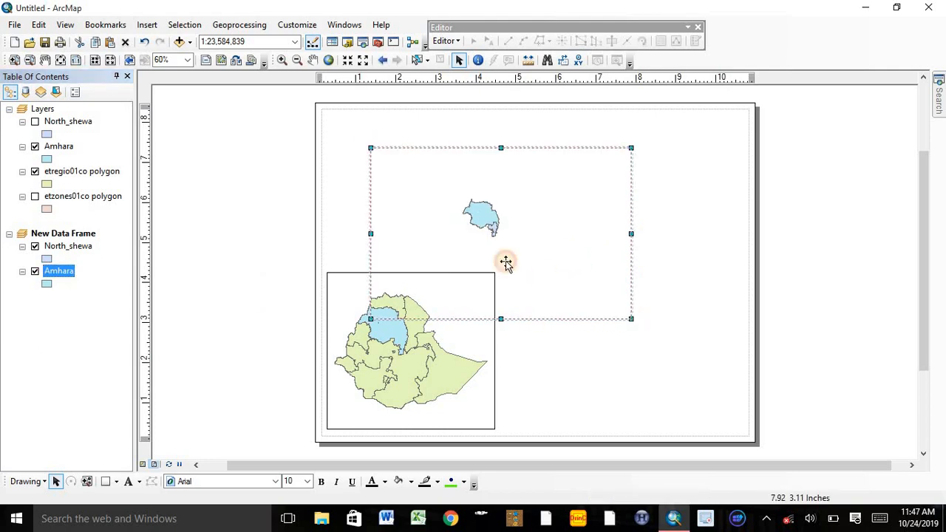
left_click_drag(481, 251, 481, 250)
left_click_drag(418, 148, 376, 118)
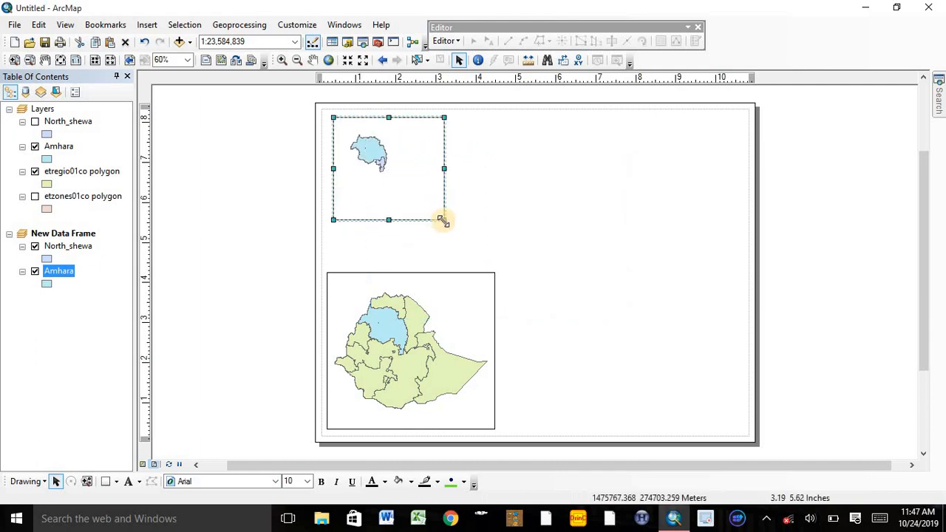
left_click_drag(481, 245, 511, 259)
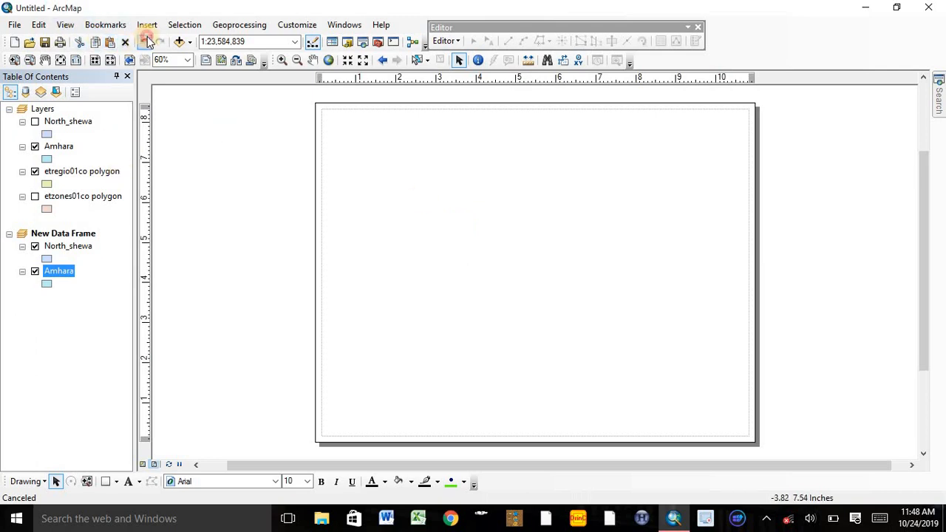
left_click_drag(444, 219, 497, 260)
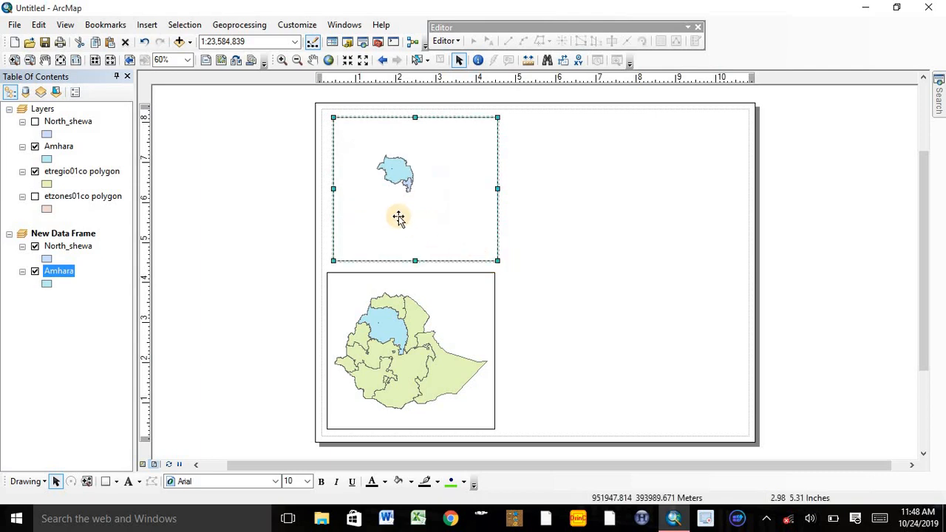
Fit the second data frame's map to the extent of its Amhara layer
right_click(61, 277)
left_click(146, 72)
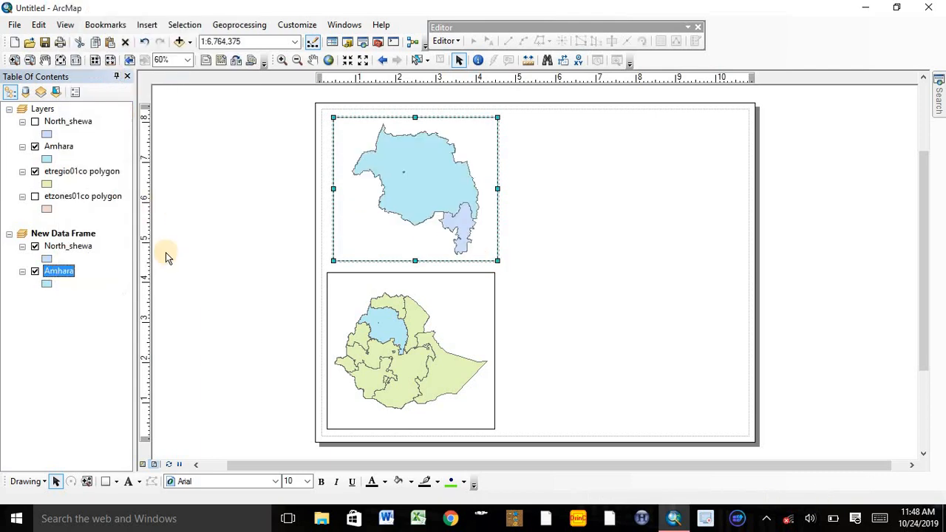
left_click(60, 304)
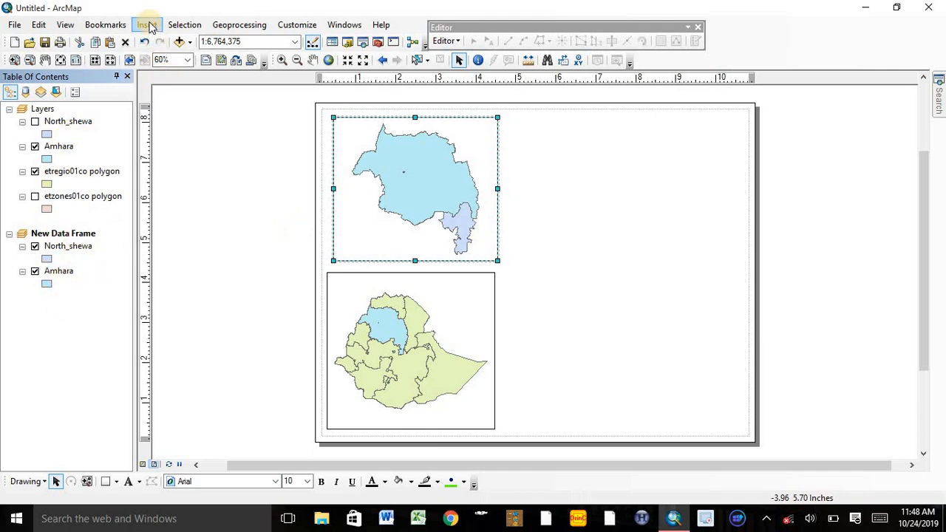
Insert a third data frame, copy the North_shewa layer into it and make that layer visible
left_click(147, 25)
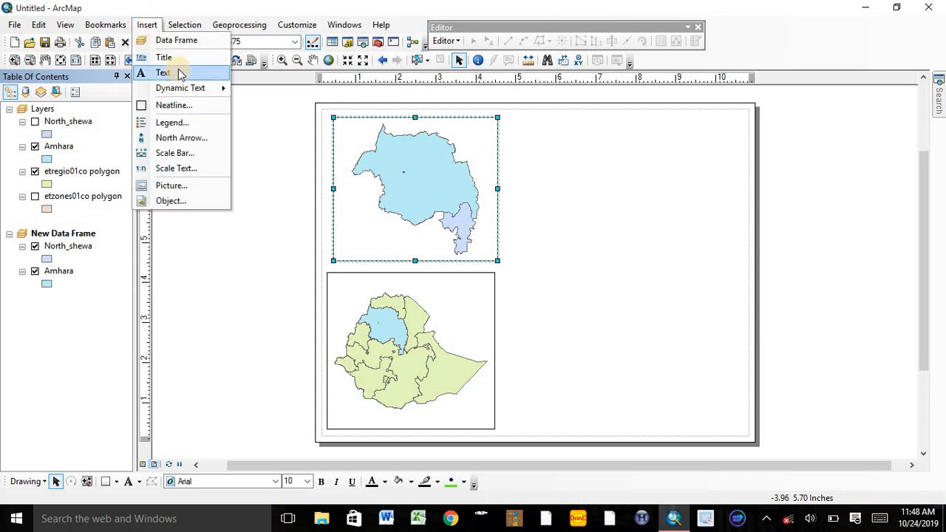
left_click(166, 40)
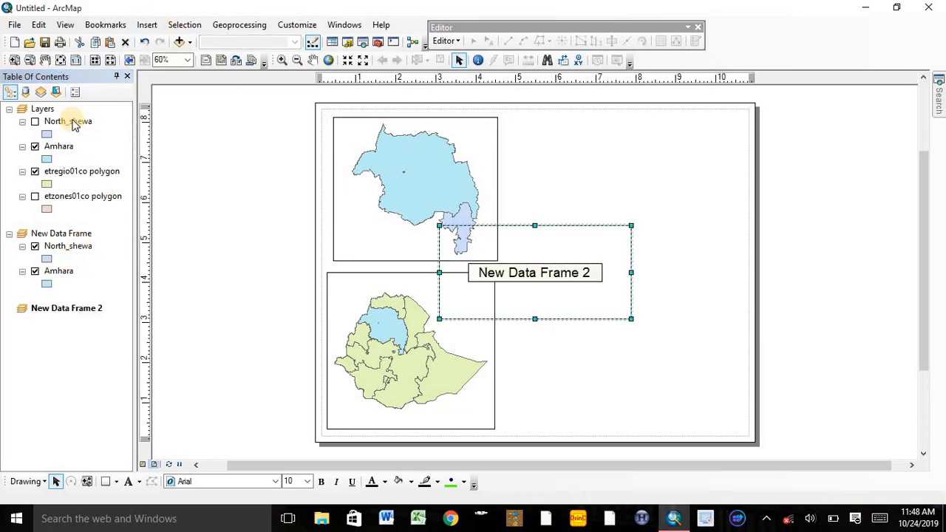
left_click_drag(68, 122, 39, 325)
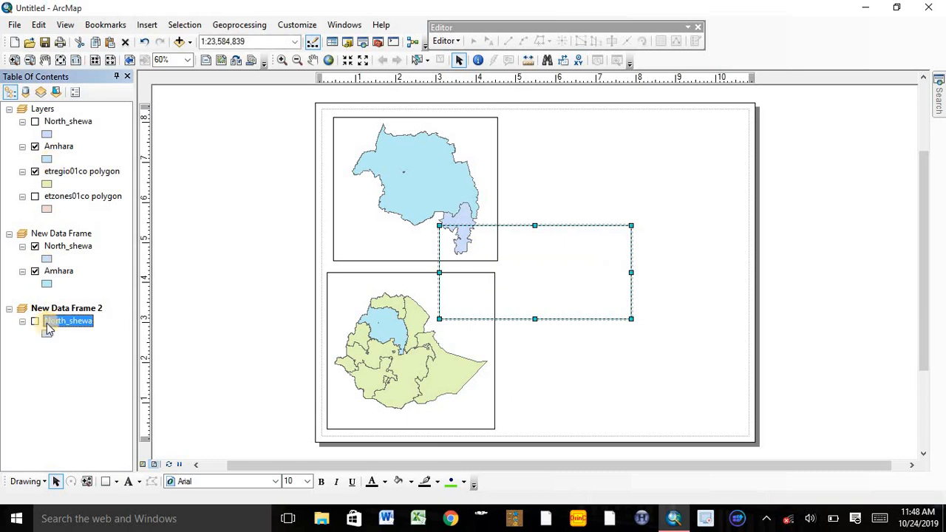
left_click(35, 321)
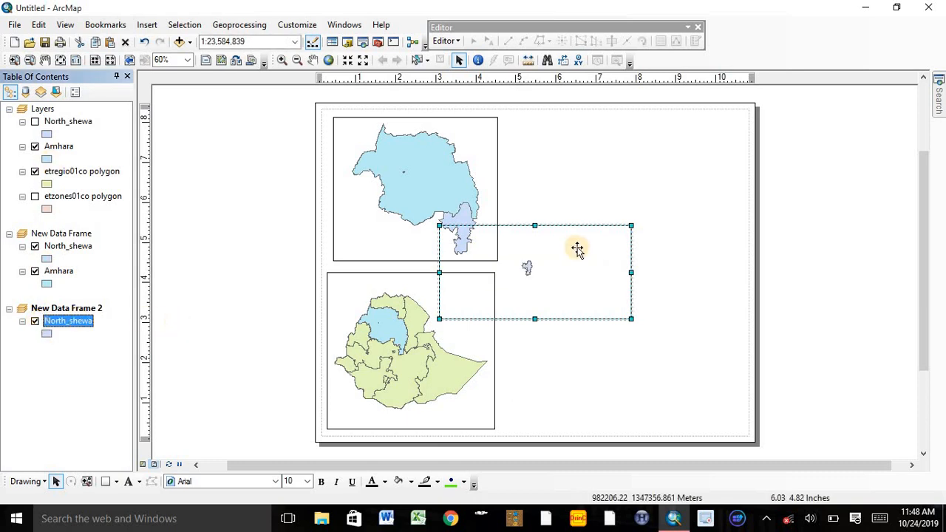
Enlarge the third data frame to fill the right half of the page and fit its map to the North_shewa layer
left_click_drag(439, 230, 556, 137)
left_click_drag(619, 211, 736, 413)
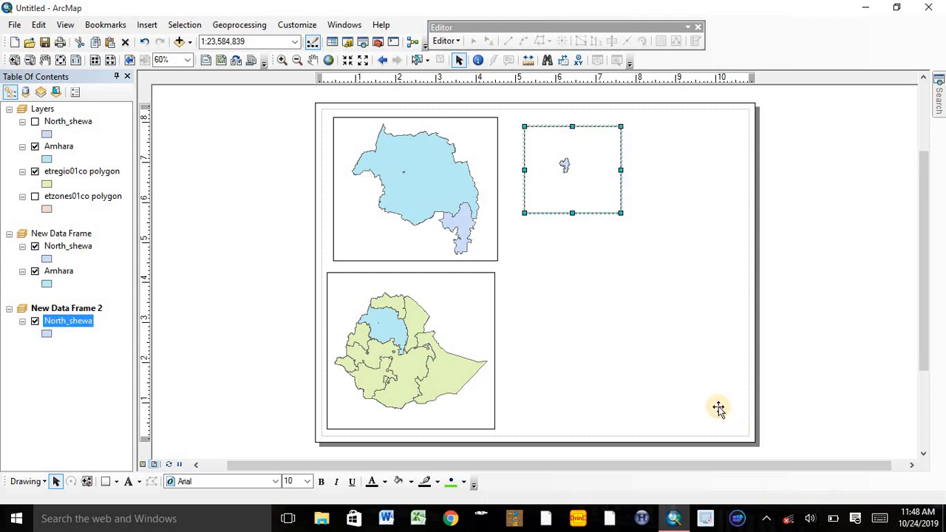
right_click(63, 324)
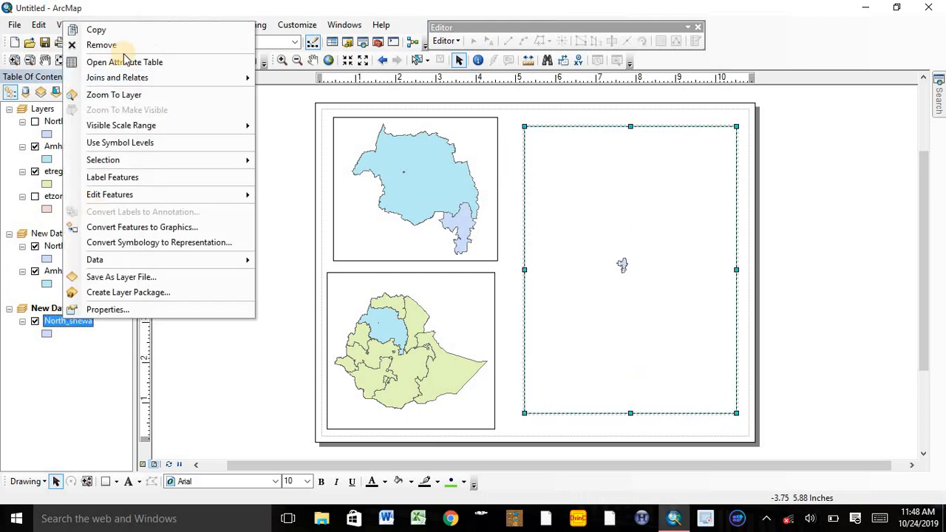
left_click(96, 93)
left_click(106, 292)
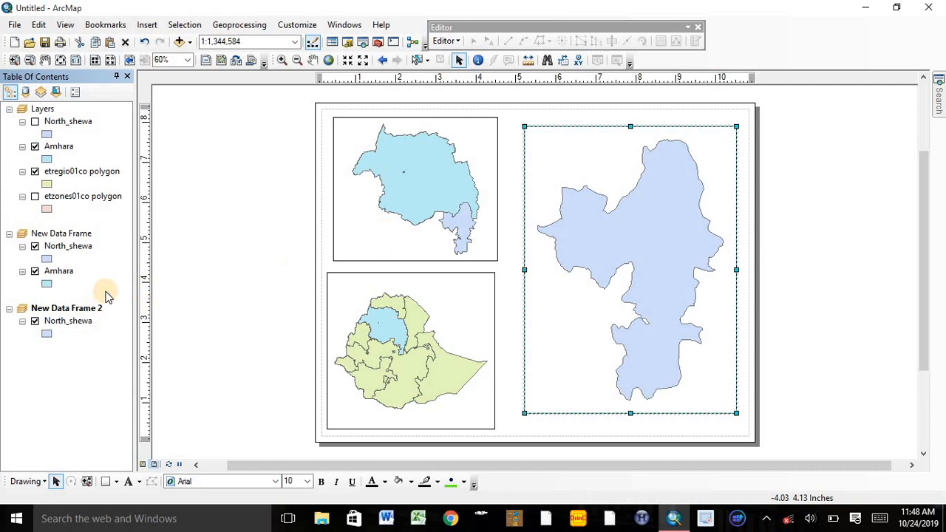
Apply the Hollow symbol to the etregio01co polygon layer in the country data frame
left_click(47, 183)
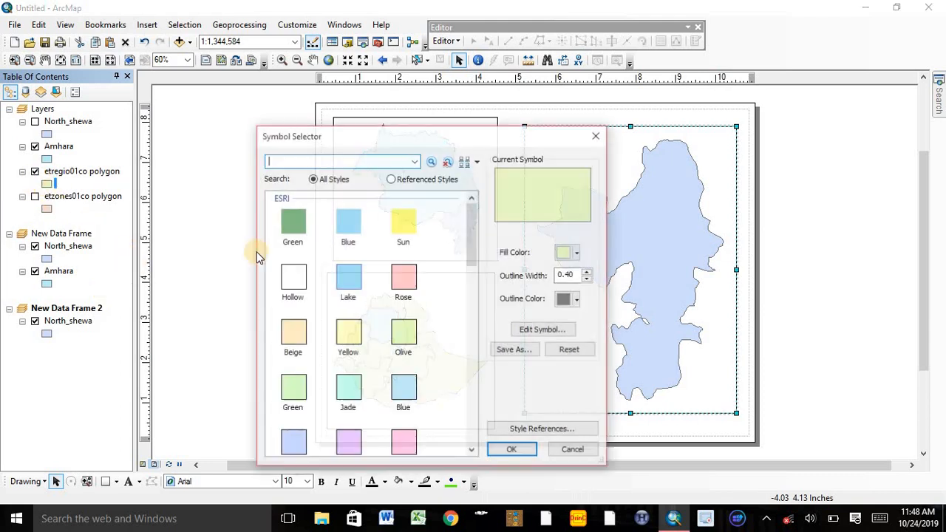
left_click(291, 279)
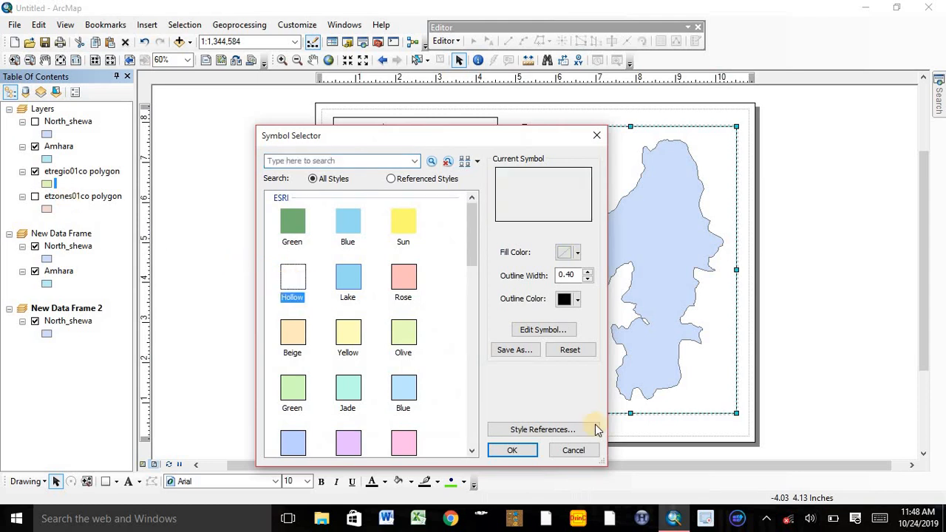
left_click(512, 450)
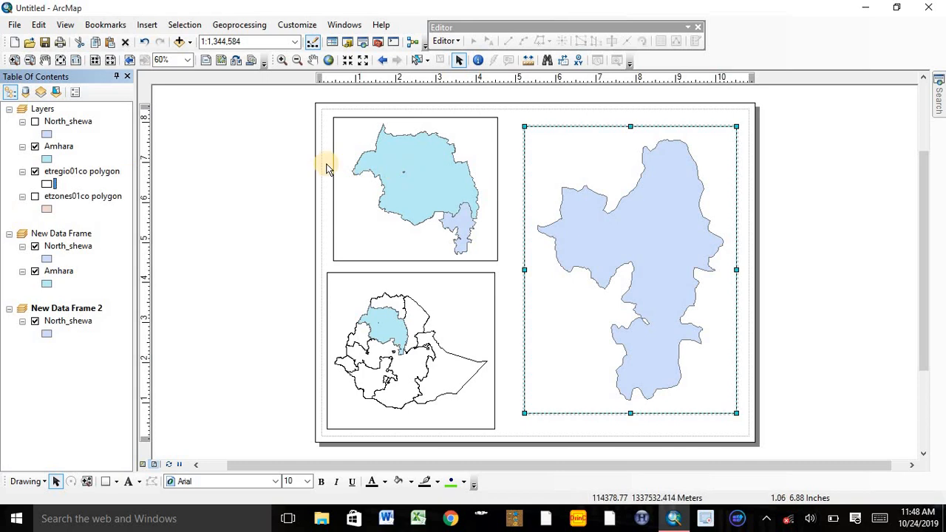
Apply the Hollow symbol to the Amhara layer in the second data frame
left_click(58, 272)
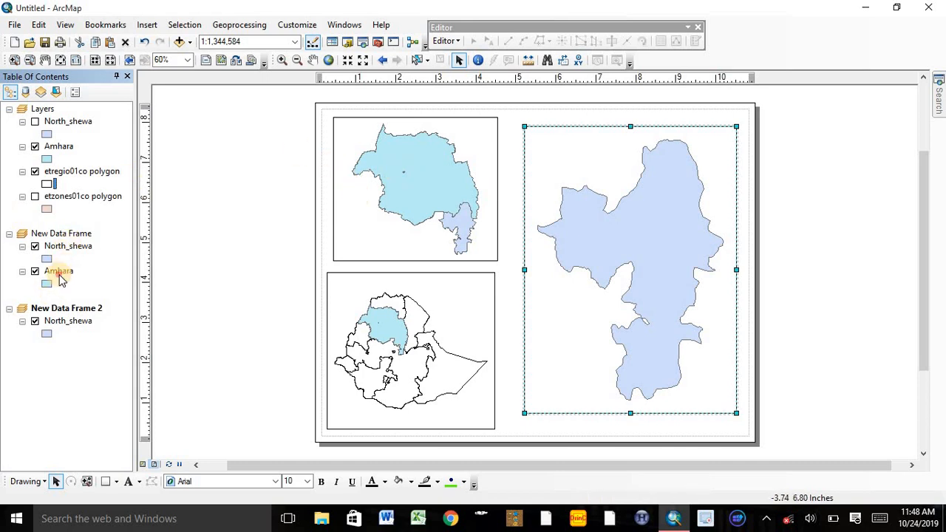
left_click(59, 273)
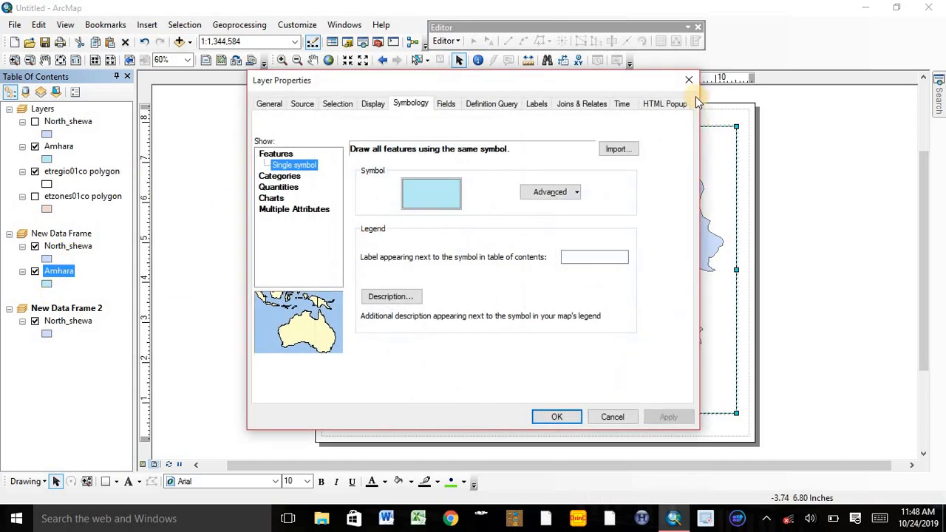
left_click(686, 80)
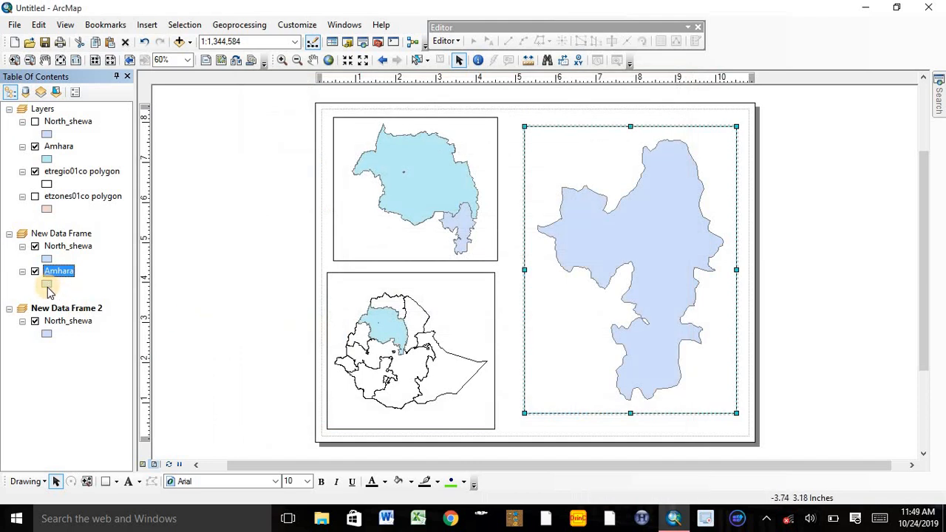
left_click(47, 285)
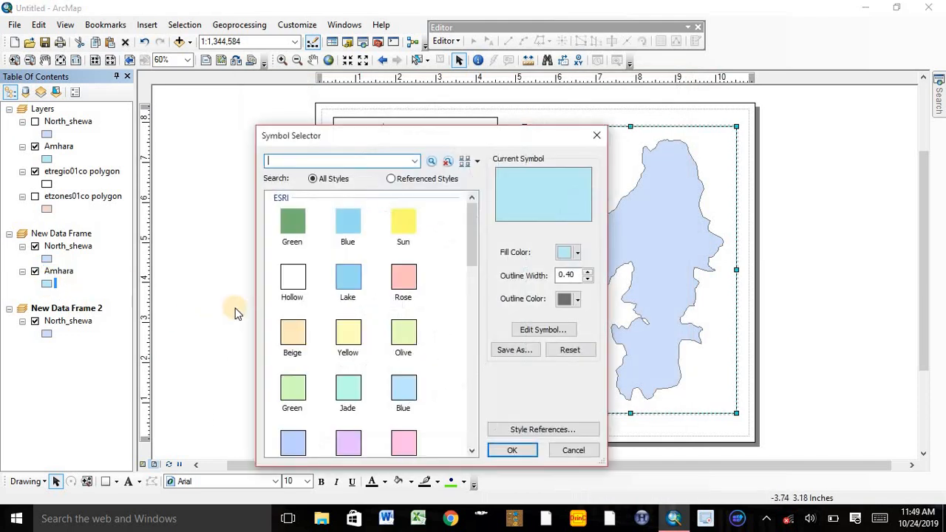
left_click(296, 279)
left_click(506, 449)
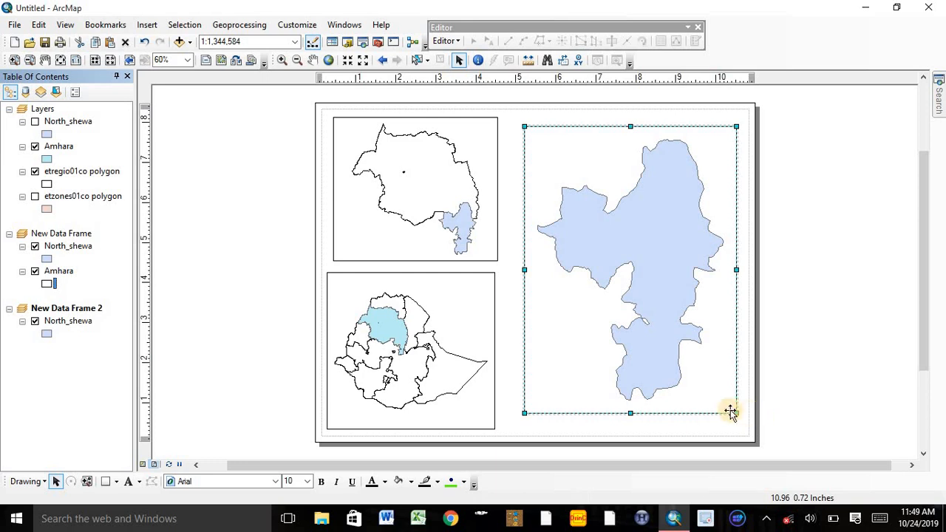
Resize the third data frame from its lower corner so it is slightly narrower and taller
left_click_drag(735, 416, 726, 425)
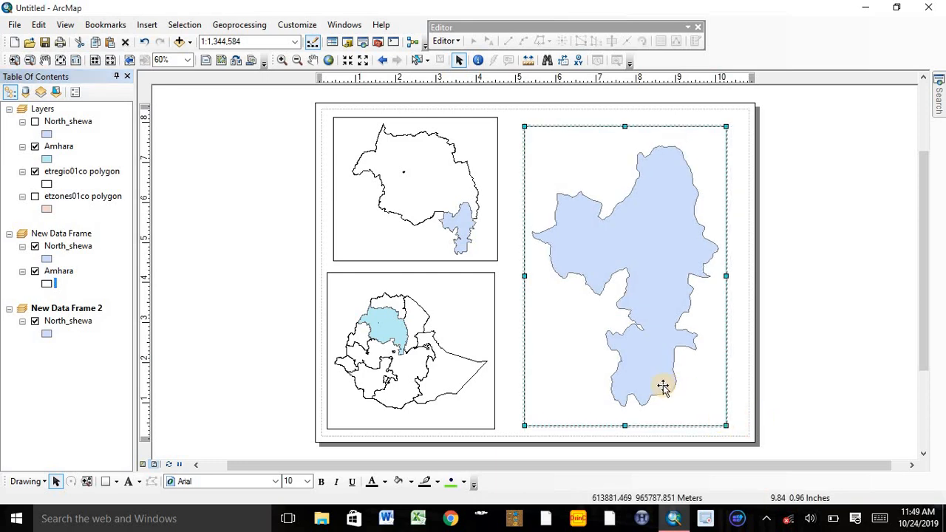
left_click(772, 377)
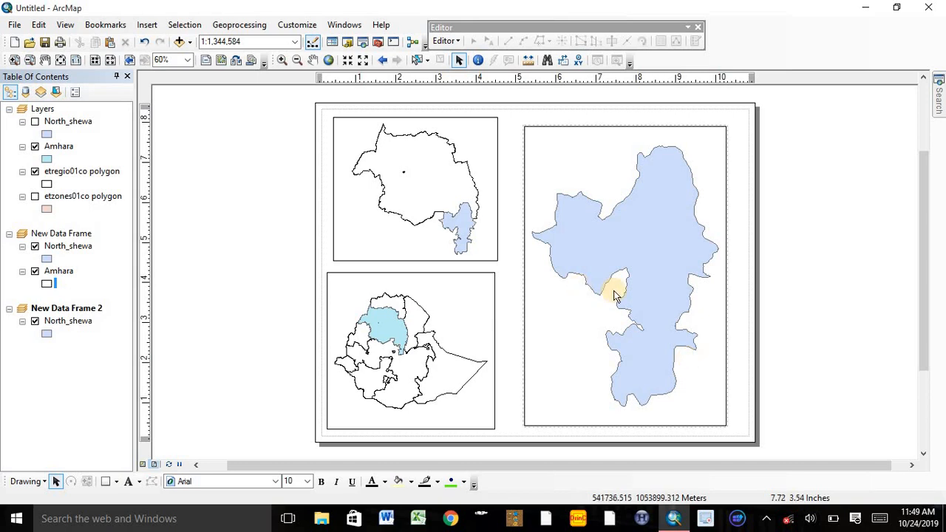
Use Go To XY to add a point at longitude 39.7, latitude 9.8 on the North_shewa map in data view, and return to layout view
left_click(580, 61)
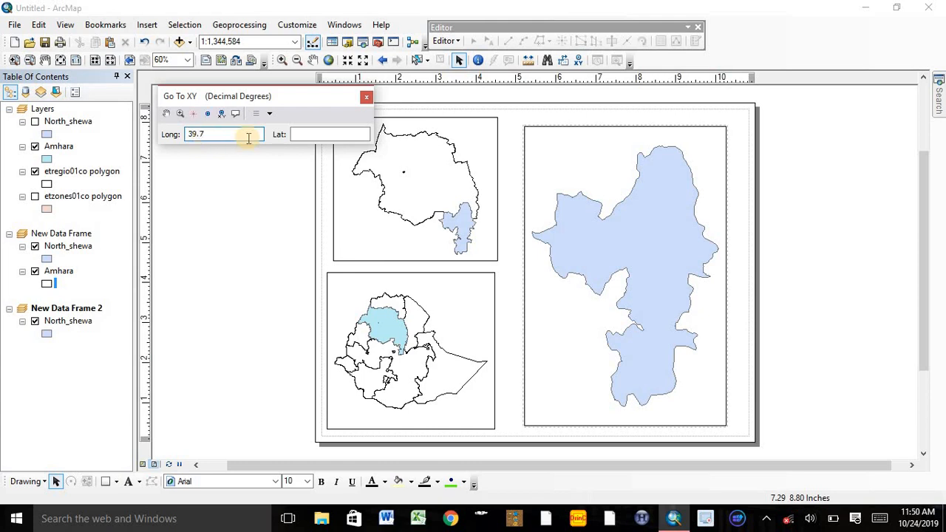
left_click(297, 134)
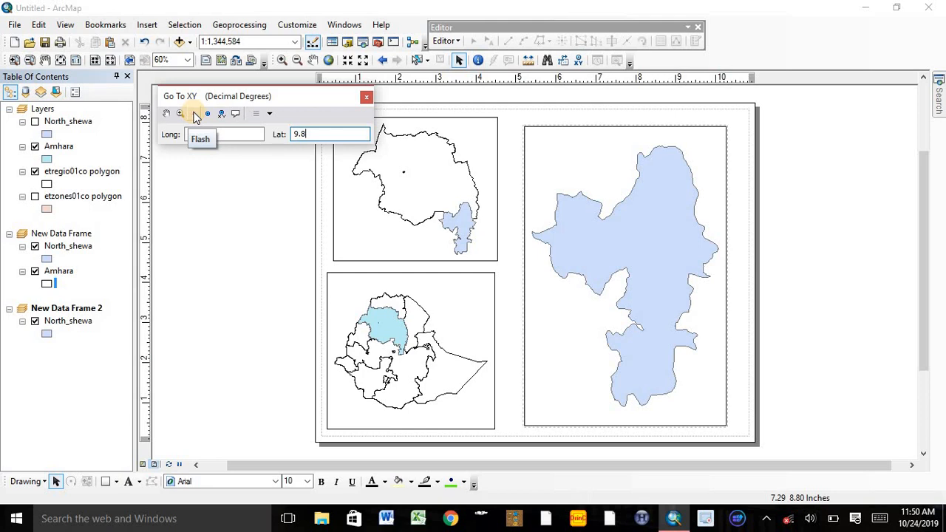
left_click(195, 116)
left_click(196, 115)
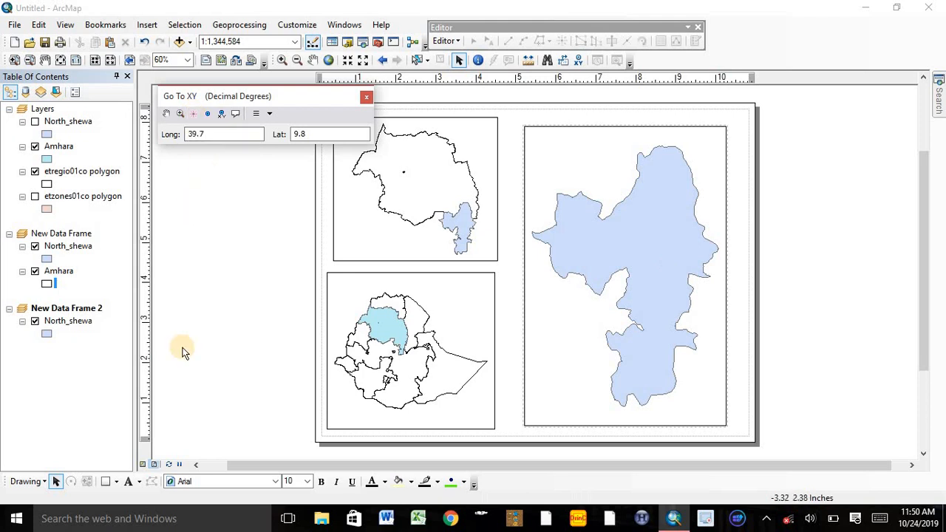
left_click(141, 465)
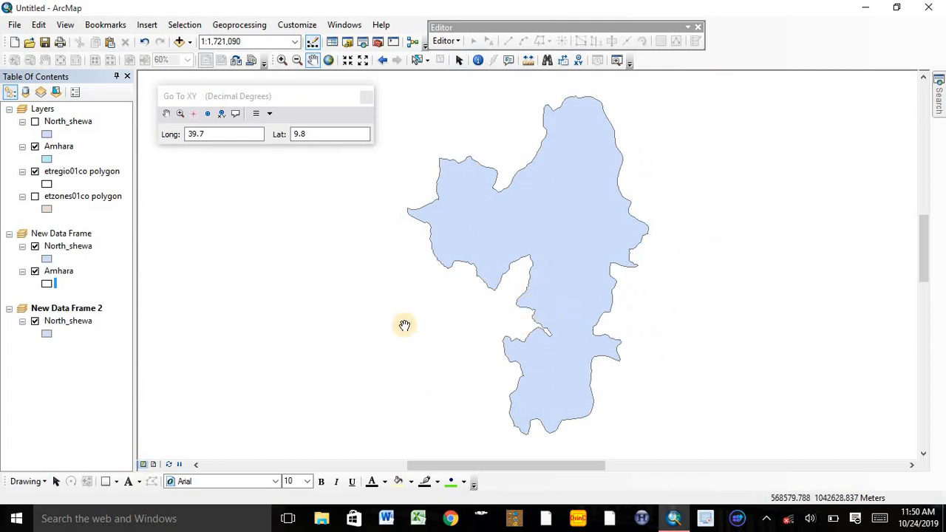
left_click(208, 115)
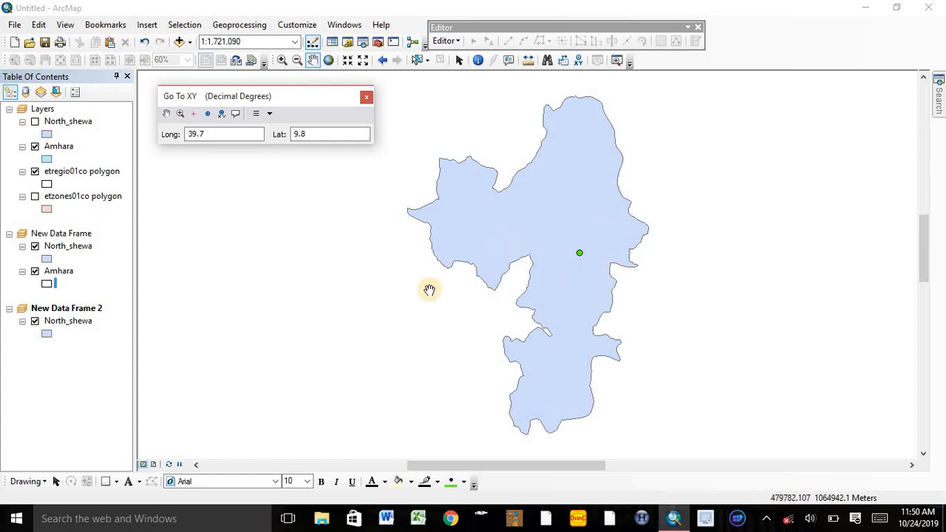
left_click(155, 465)
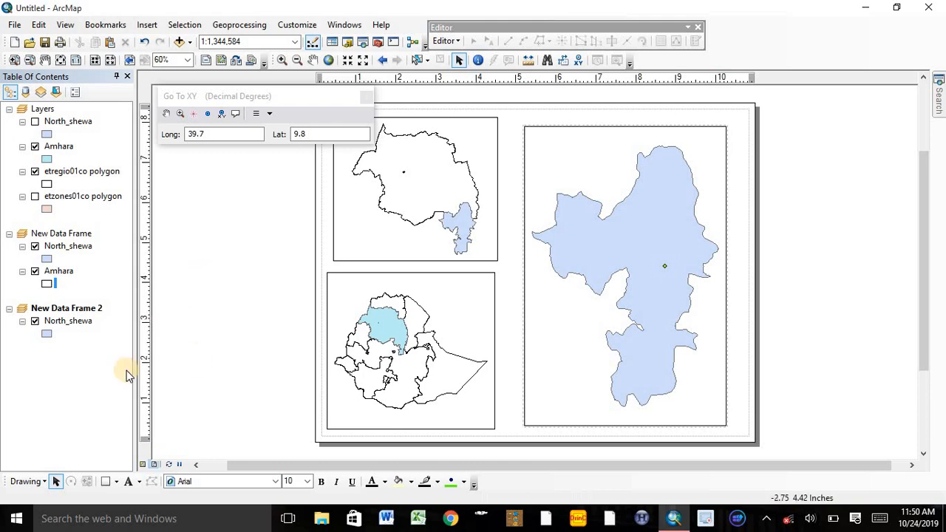
Add a callout reading "Andit tid" that points to the marked location on the North_shewa map, and close Go To XY
left_click(142, 481)
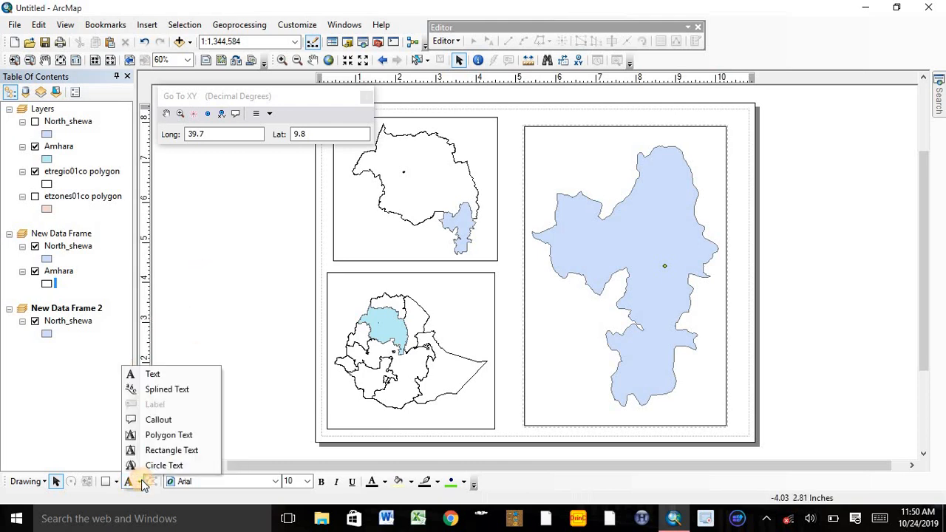
left_click(157, 420)
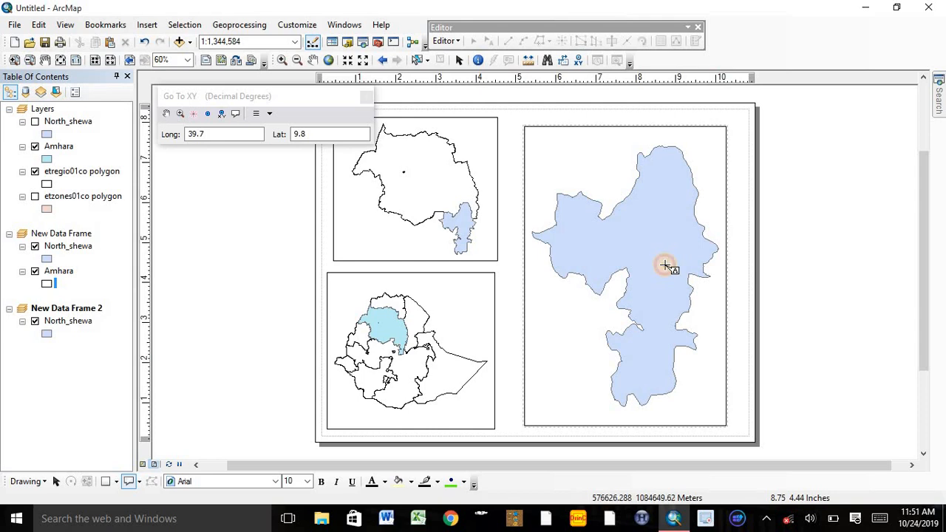
left_click_drag(664, 266, 658, 299)
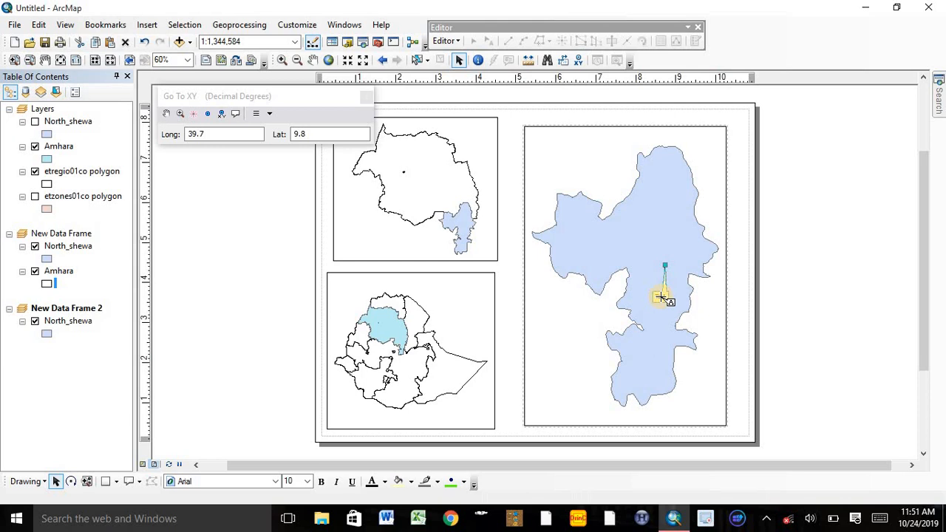
left_click(661, 296)
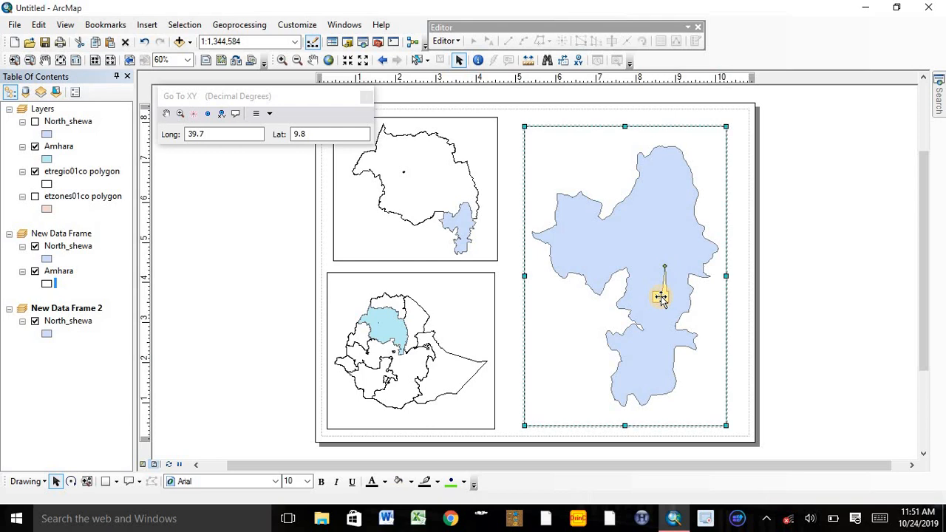
double_click(661, 297)
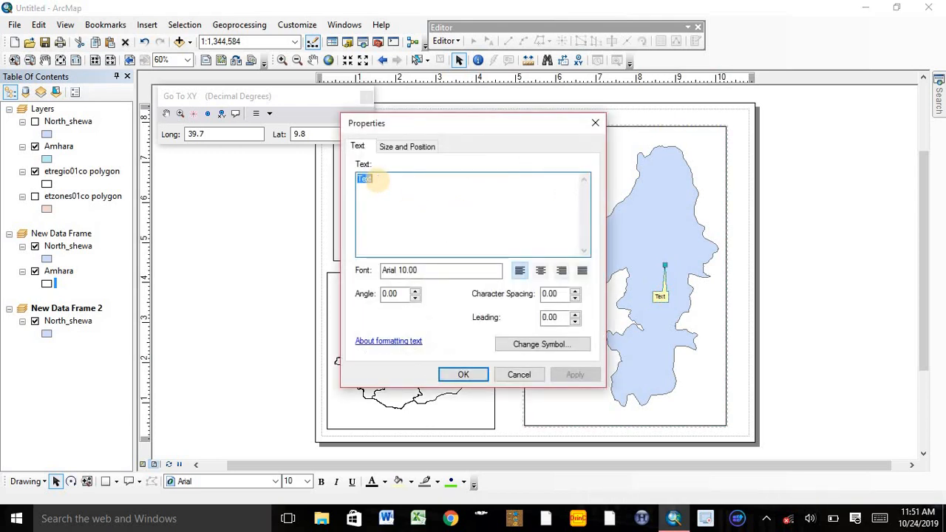
type("Andit tid")
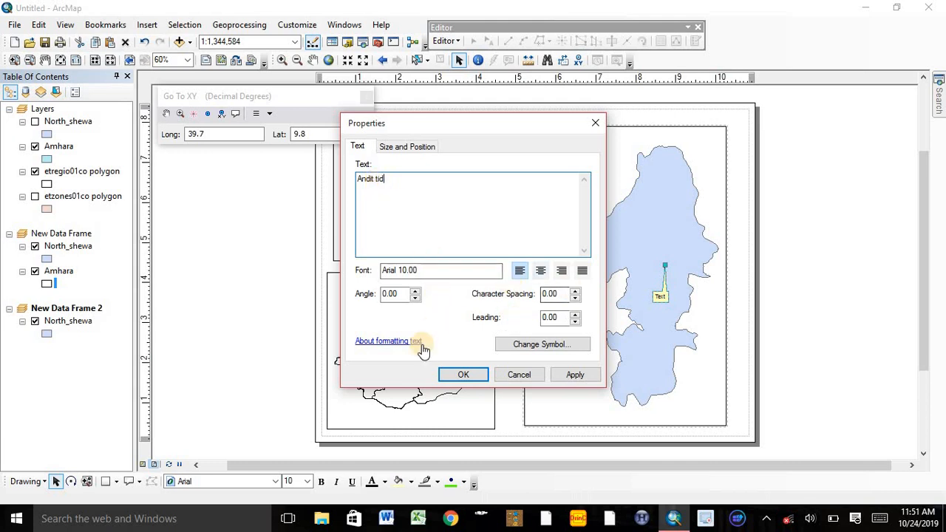
left_click(459, 375)
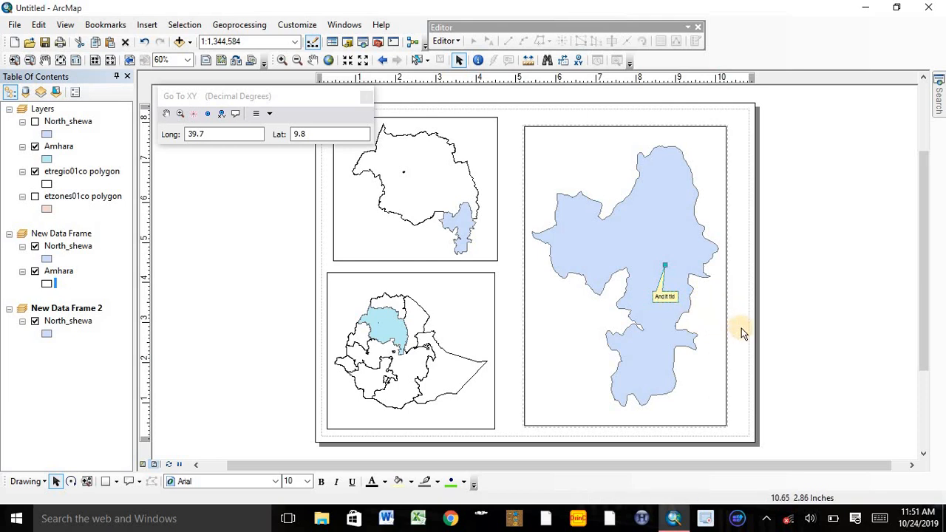
left_click(366, 97)
left_click(291, 182)
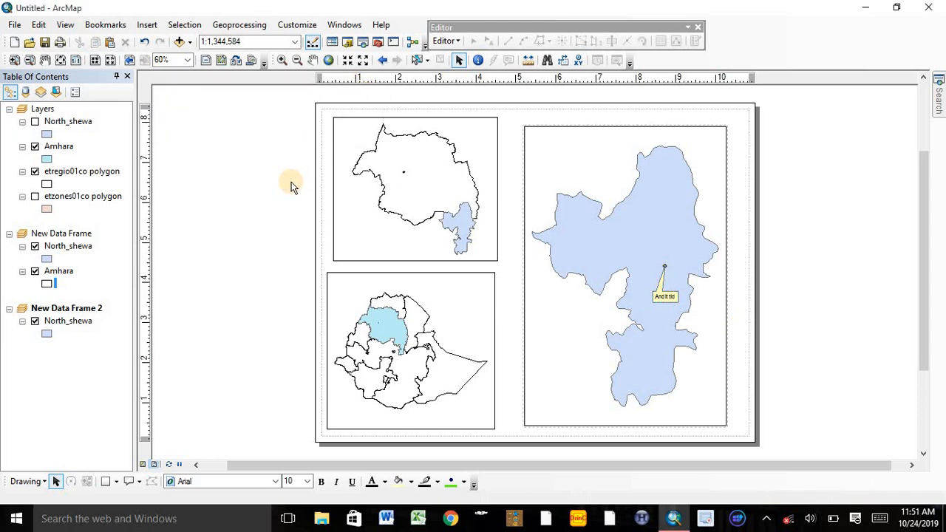
Insert the title "Amhara region North shewa zone" and place it above the Amhara data frame
left_click(367, 211)
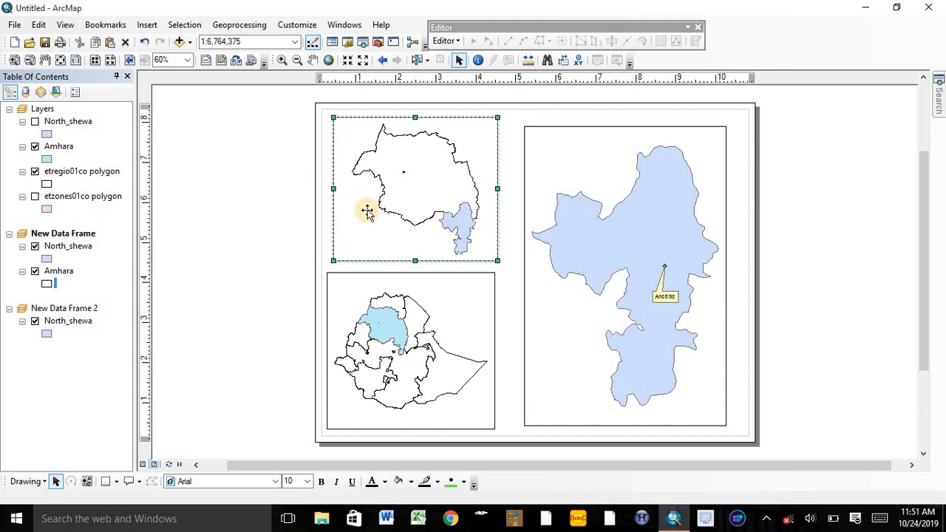
left_click(143, 28)
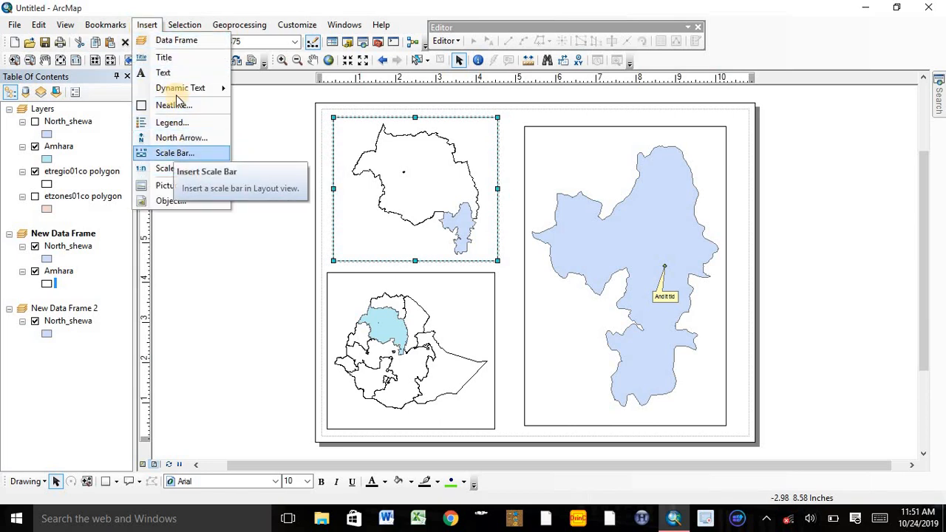
left_click(164, 58)
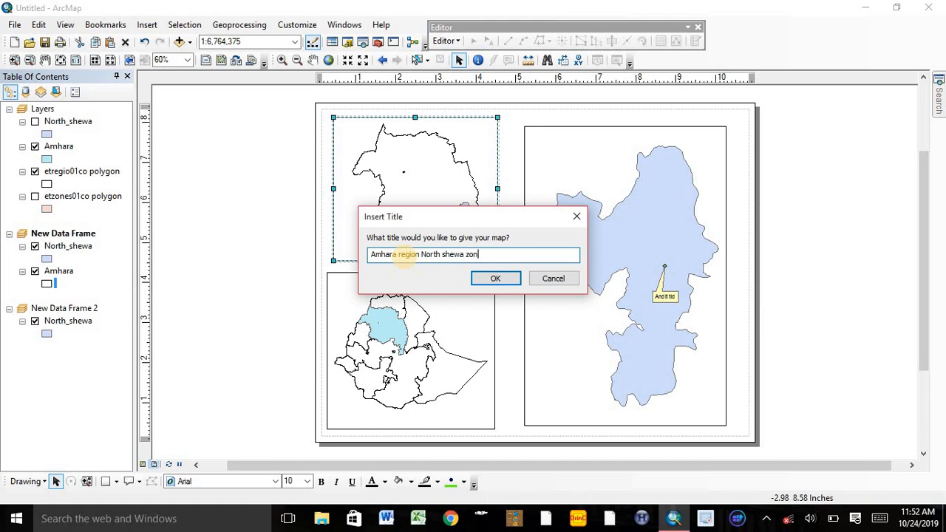
left_click(494, 279)
left_click_drag(501, 132, 379, 115)
left_click(479, 120)
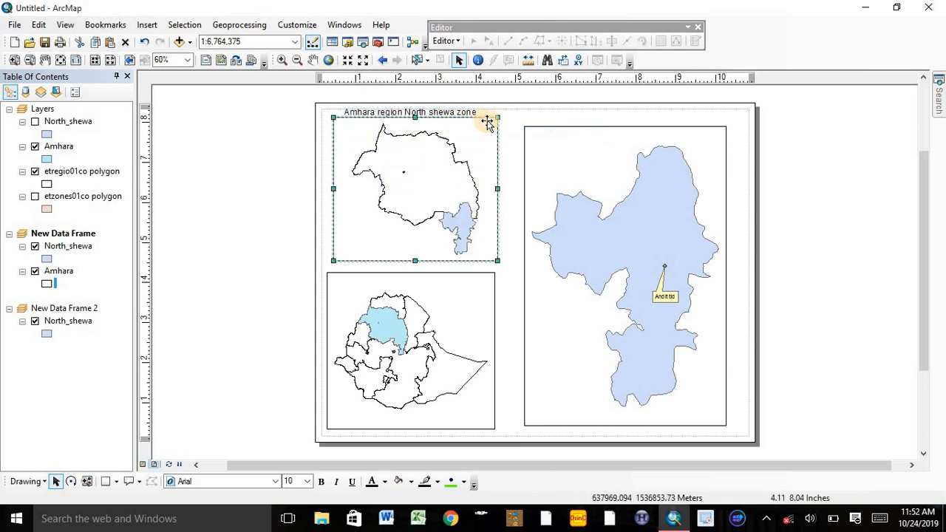
Lower the upper edge of the Amhara data frame and move its title down to sit just above the frame
left_click_drag(496, 118, 496, 131)
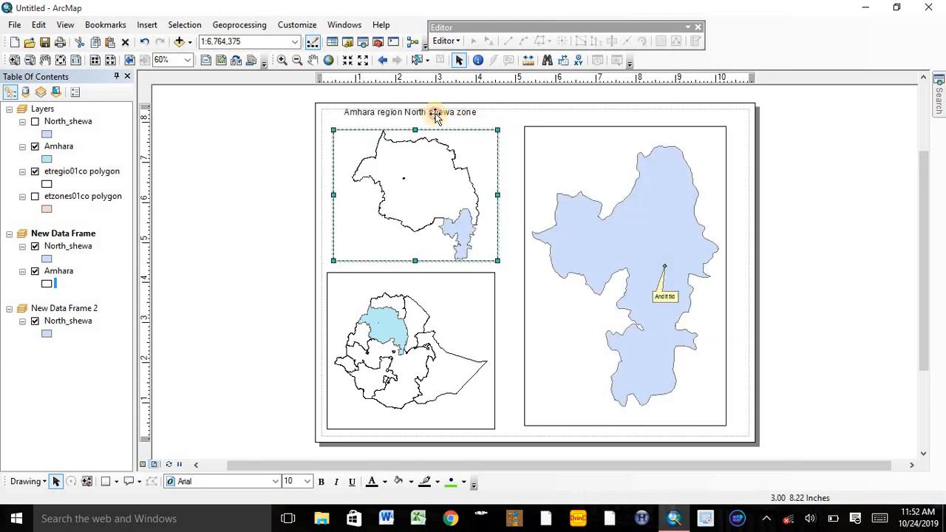
left_click(438, 114)
left_click_drag(436, 115, 441, 126)
left_click(279, 176)
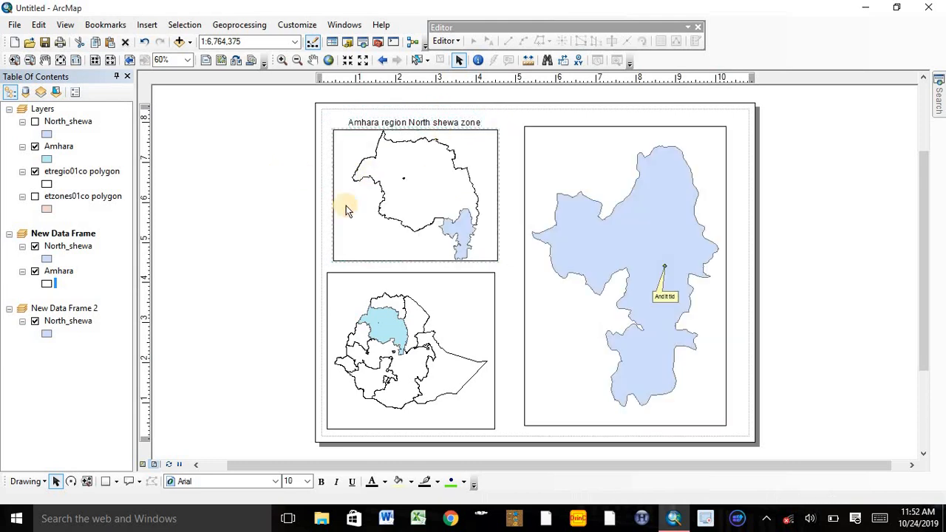
Insert the title "North shewa zone" and position it centrally inside the upper edge of the third data frame
left_click(570, 178)
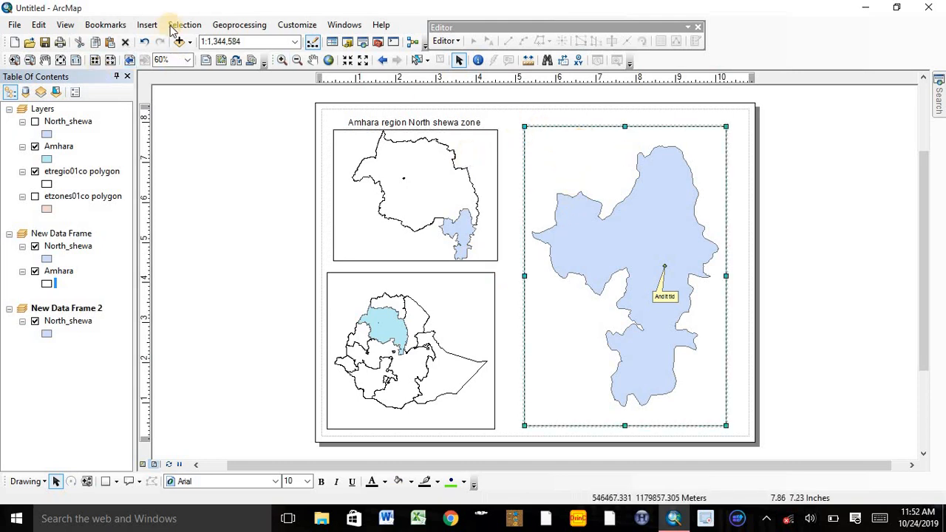
left_click(147, 25)
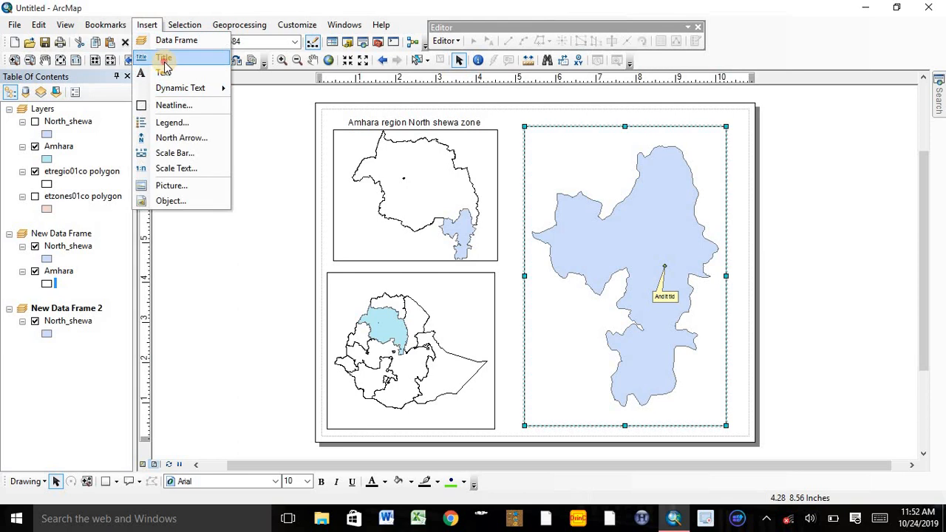
left_click(164, 58)
double_click(519, 135)
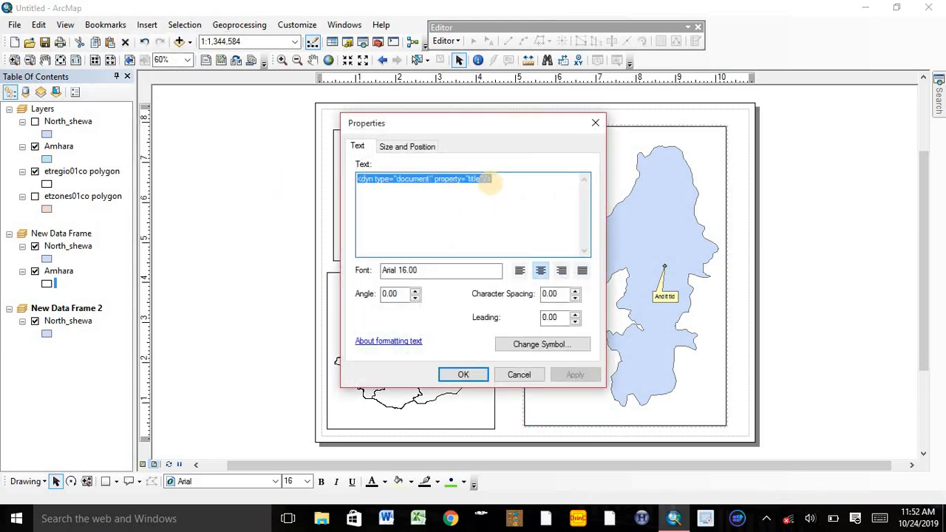
type("North shewa zone")
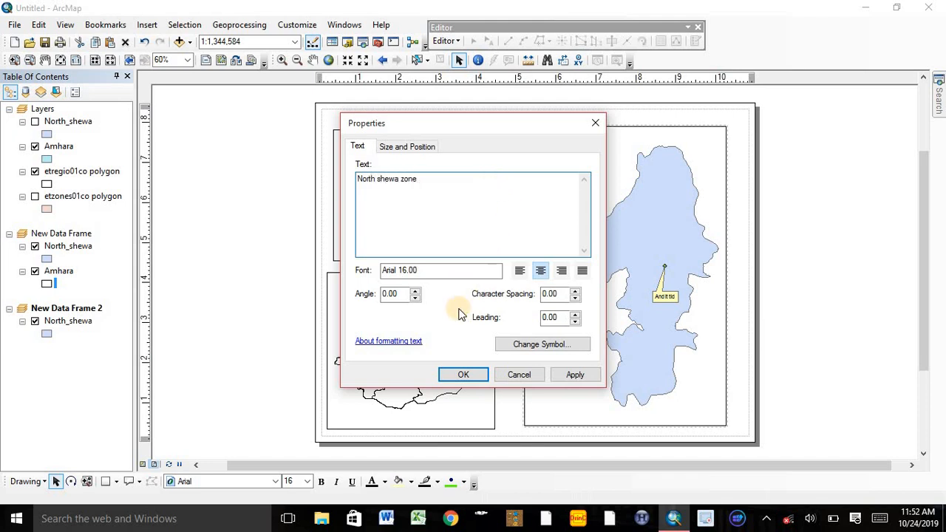
left_click(460, 375)
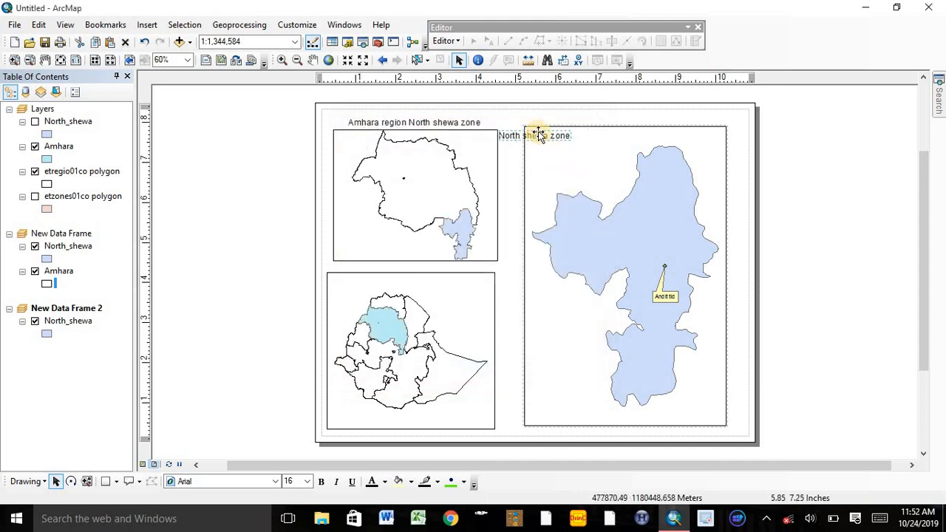
left_click_drag(539, 136, 610, 137)
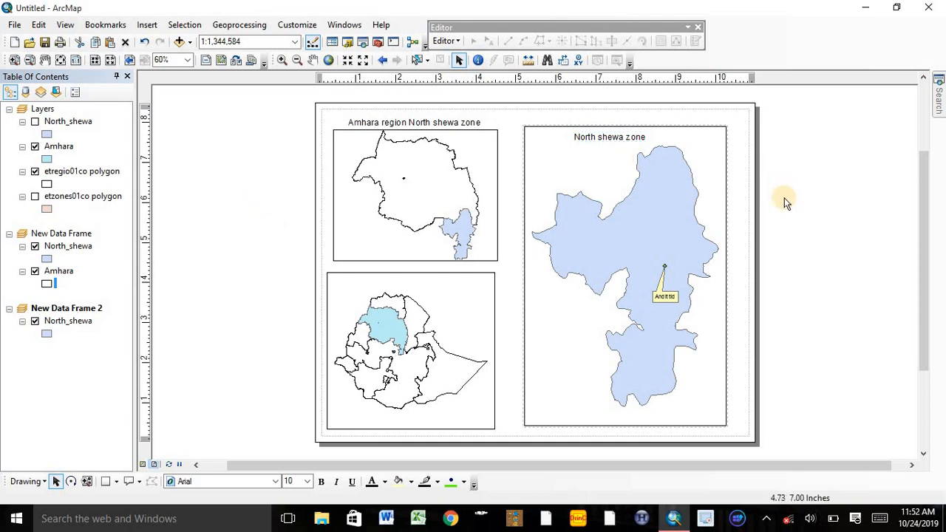
left_click(510, 326)
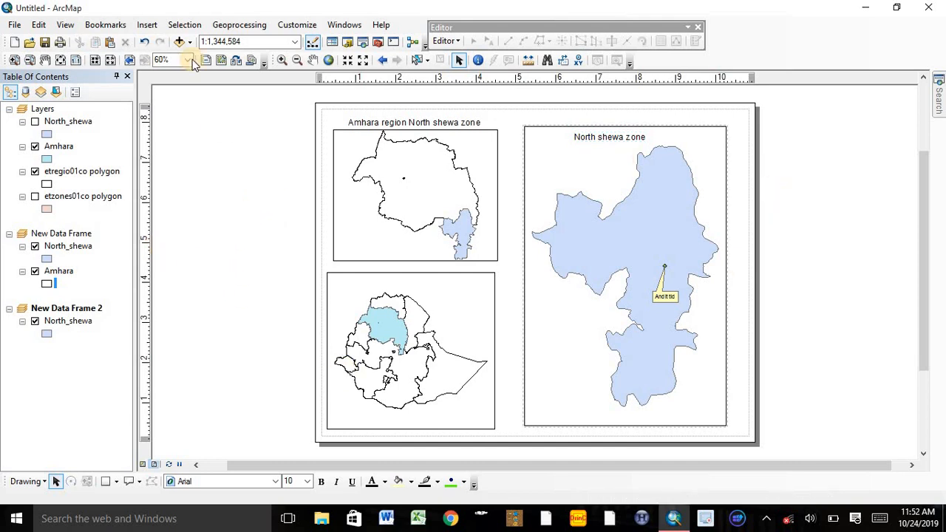
left_click(146, 24)
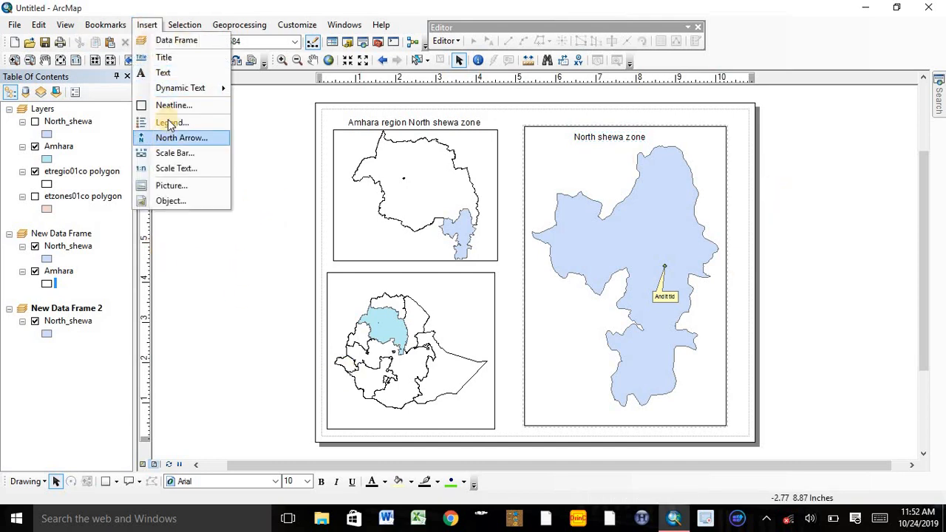
left_click(175, 122)
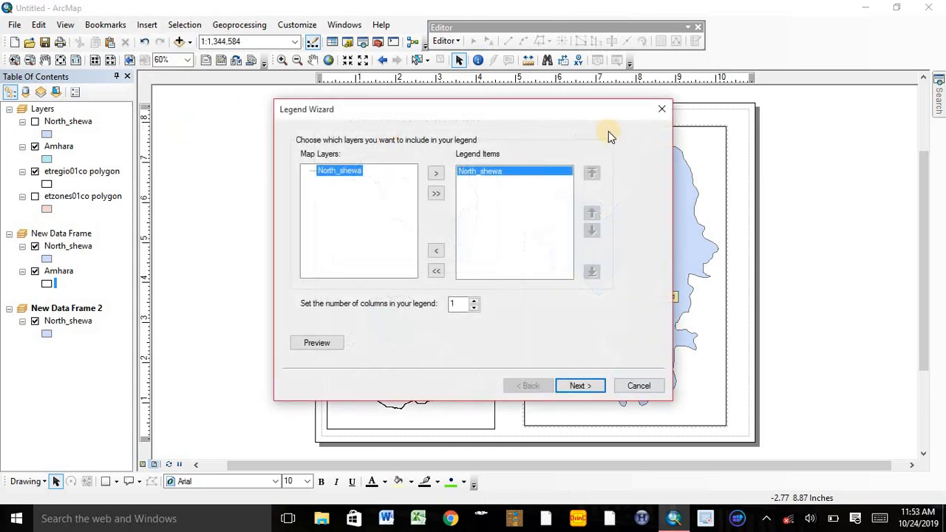
left_click(659, 110)
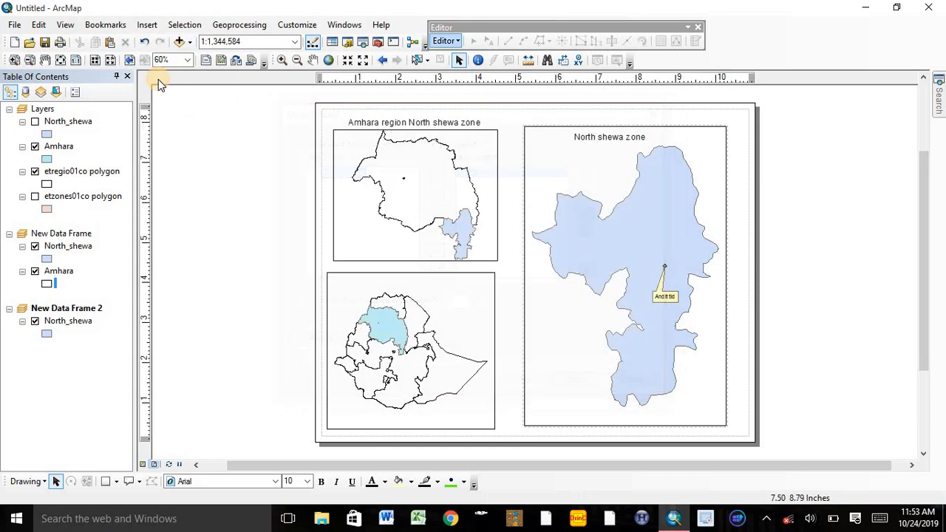
Insert a north arrow in the ESRI North 6 style into the layout
left_click(146, 24)
left_click(177, 138)
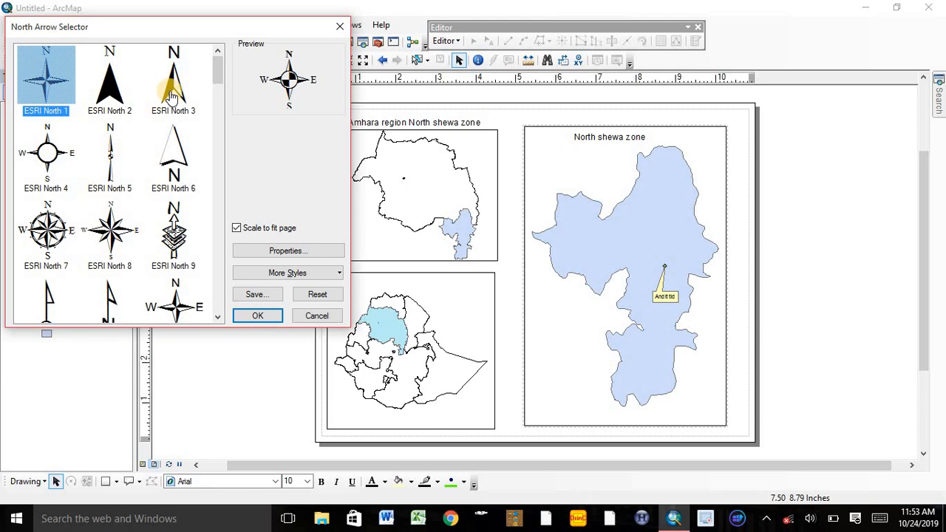
left_click(175, 151)
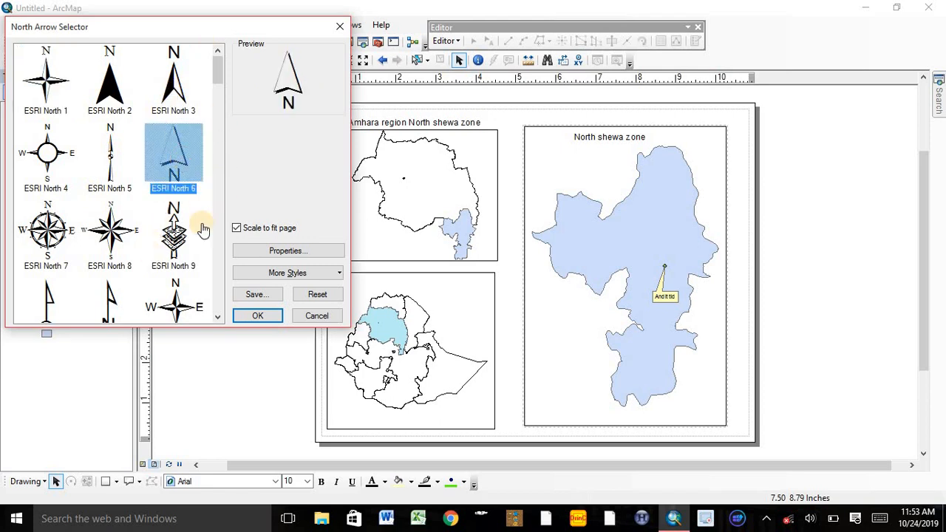
left_click(257, 316)
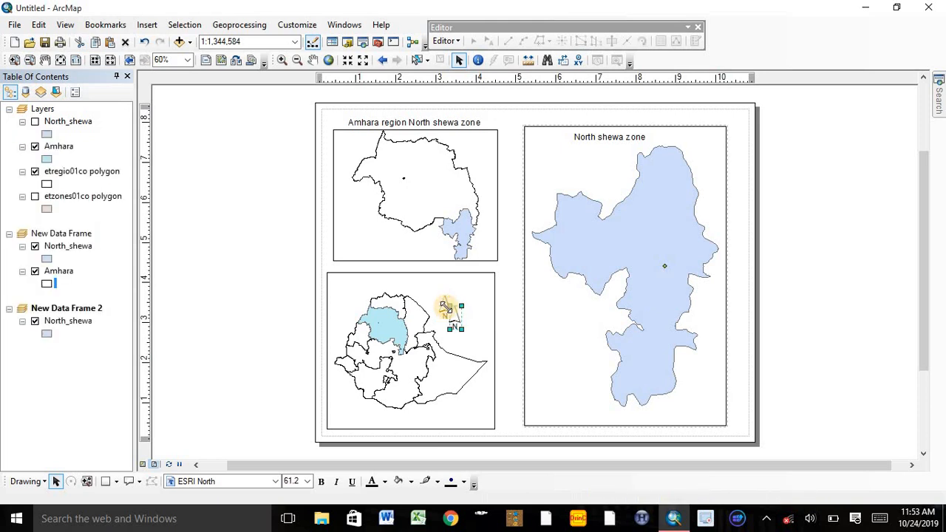
Duplicate the north arrow and place one in the upper-right corner of each of the three data frames
left_click_drag(447, 310, 484, 142)
left_click(452, 314)
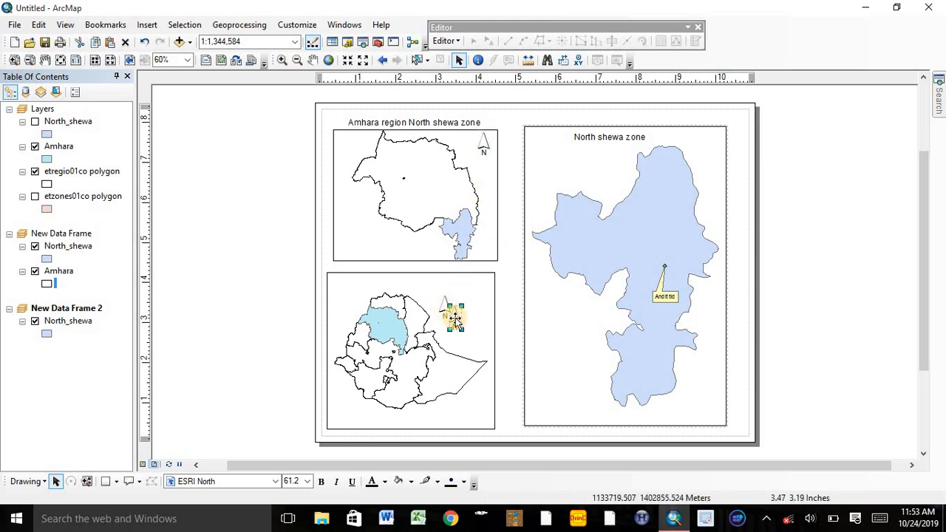
left_click_drag(713, 168, 711, 142)
left_click_drag(445, 302, 481, 296)
left_click(283, 281)
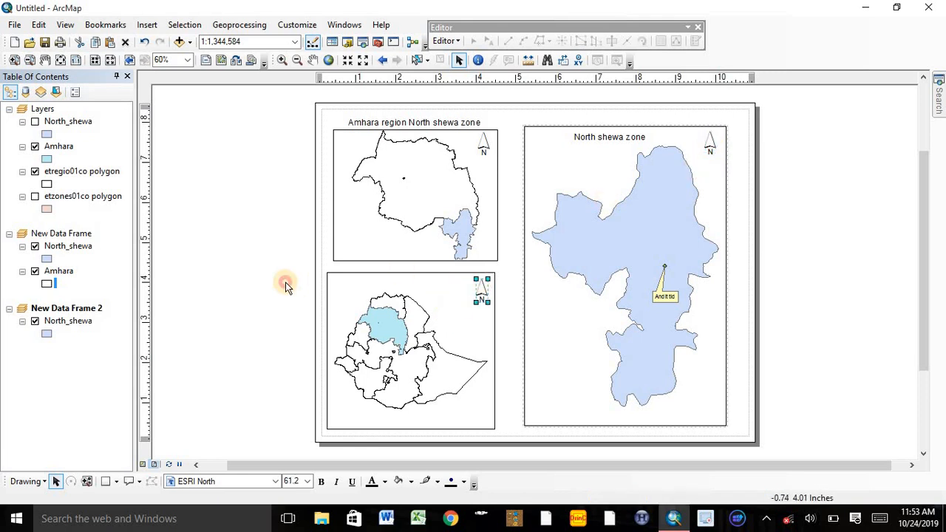
Insert a scale bar in the Double Alternating Scale Bar 1 Metric style
left_click(146, 24)
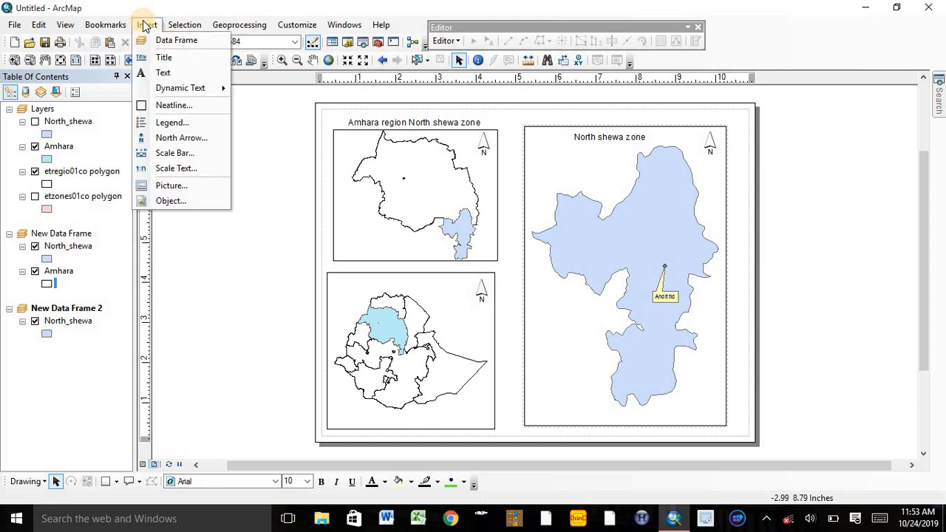
left_click(173, 154)
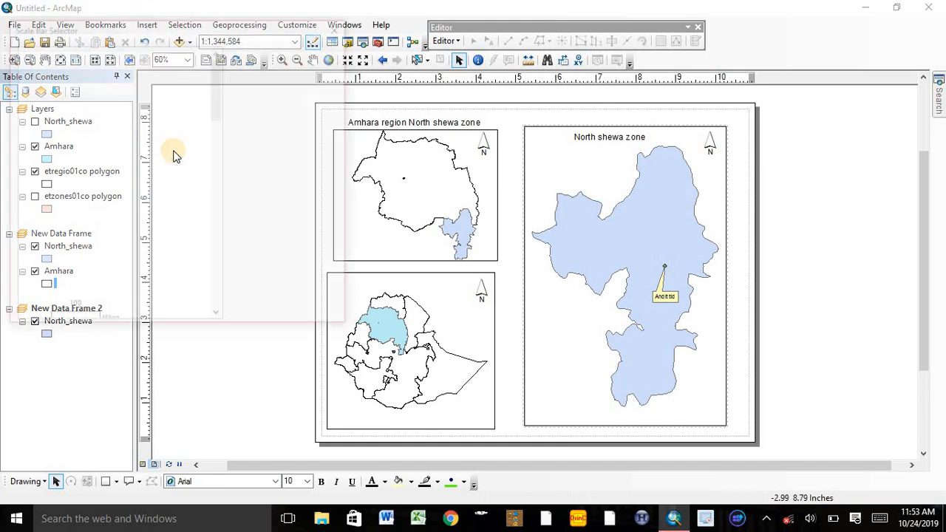
left_click(65, 112)
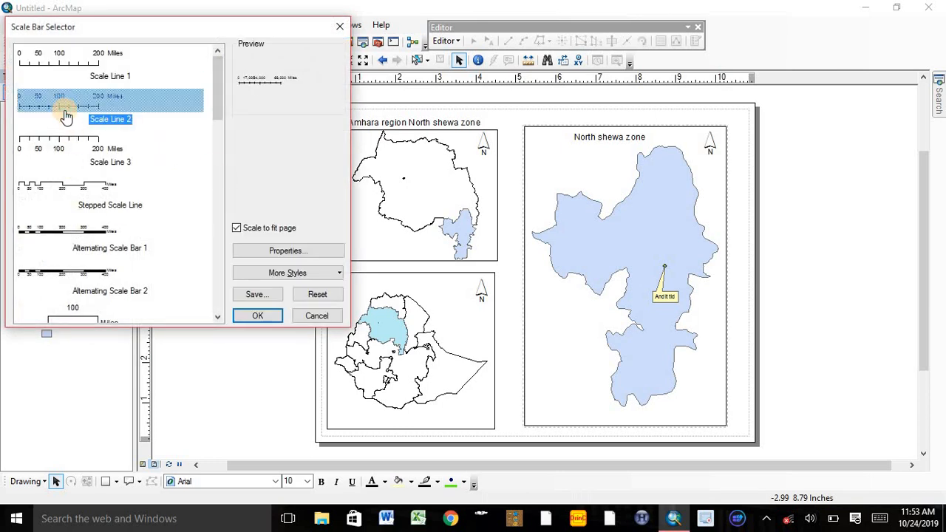
left_click_drag(217, 104, 200, 300)
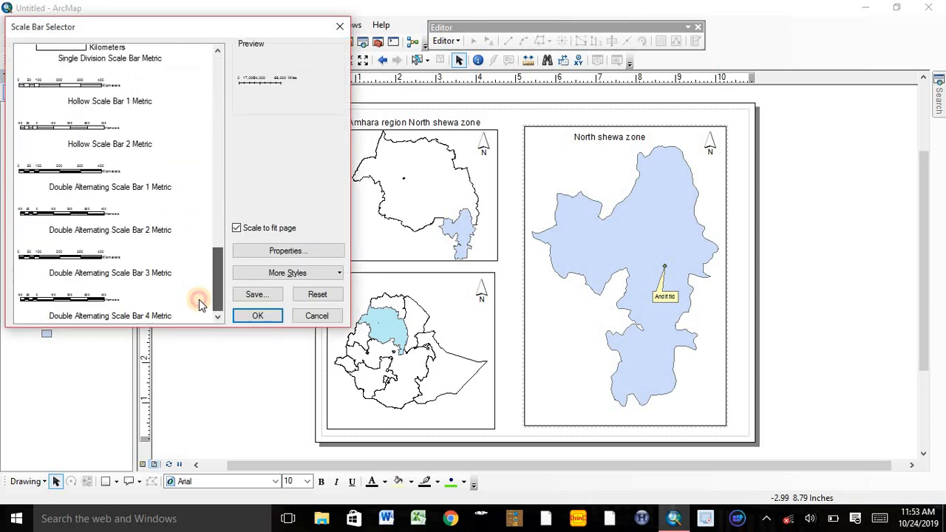
left_click(105, 187)
left_click(265, 323)
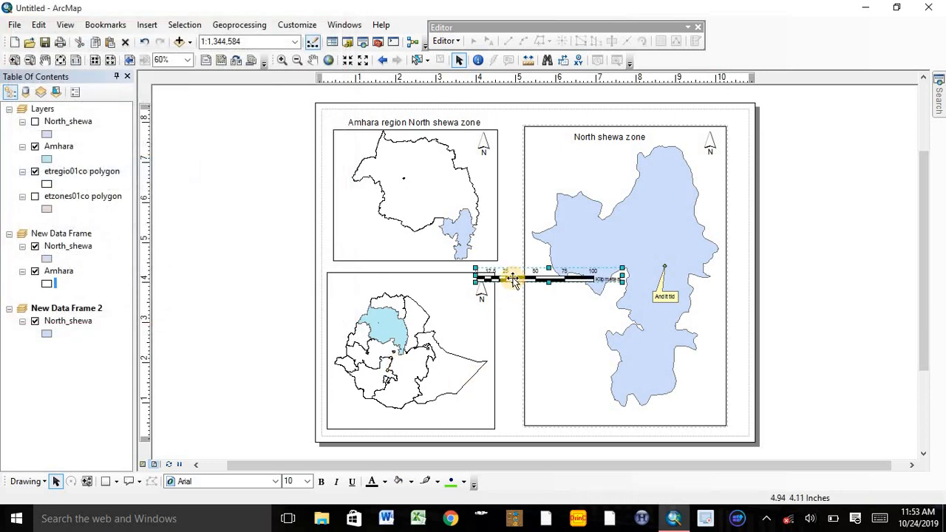
Place a copy of the scale bar along the lower edge of each data frame and shorten the one in the Amhara frame
left_click_drag(515, 283, 568, 418)
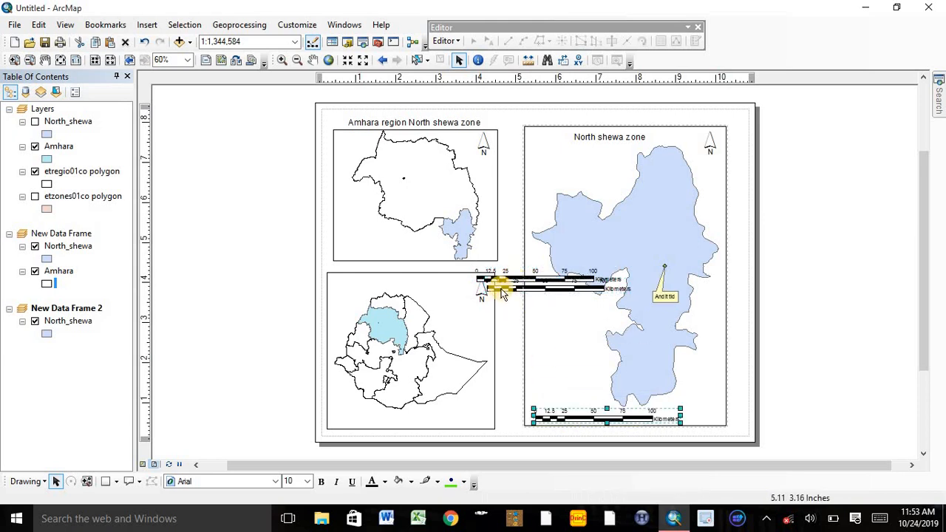
left_click_drag(505, 290, 364, 423)
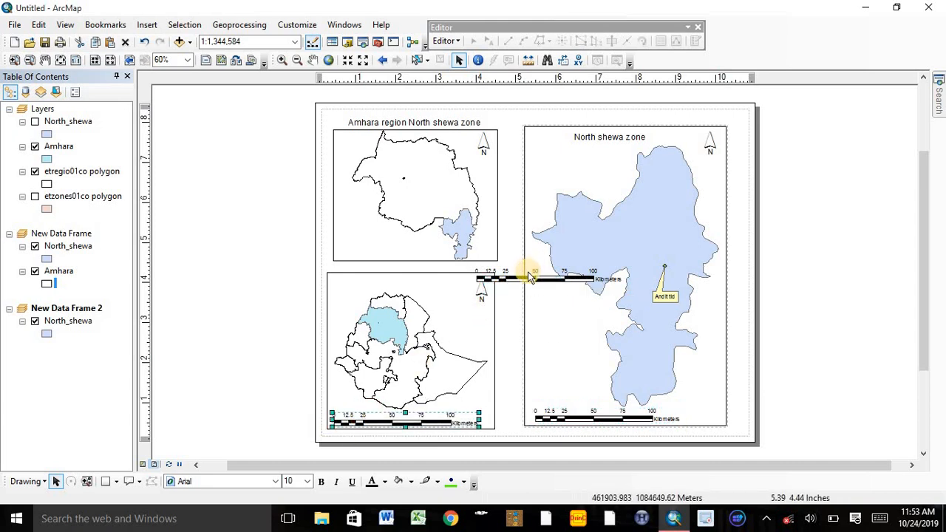
left_click_drag(519, 277, 378, 254)
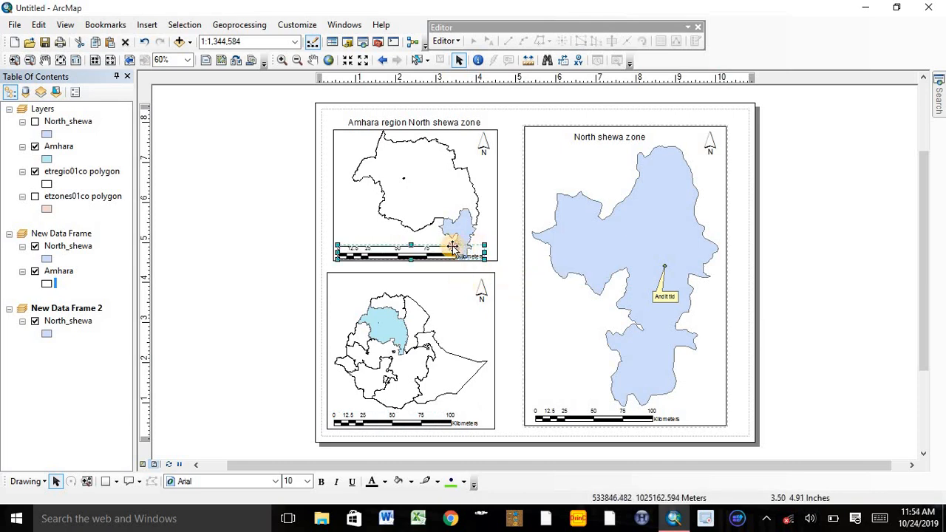
left_click(444, 286)
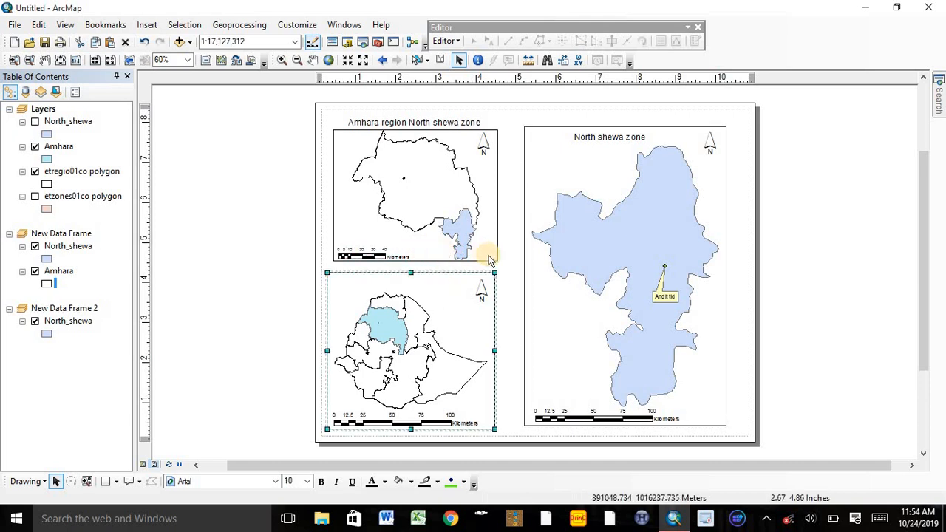
left_click(224, 291)
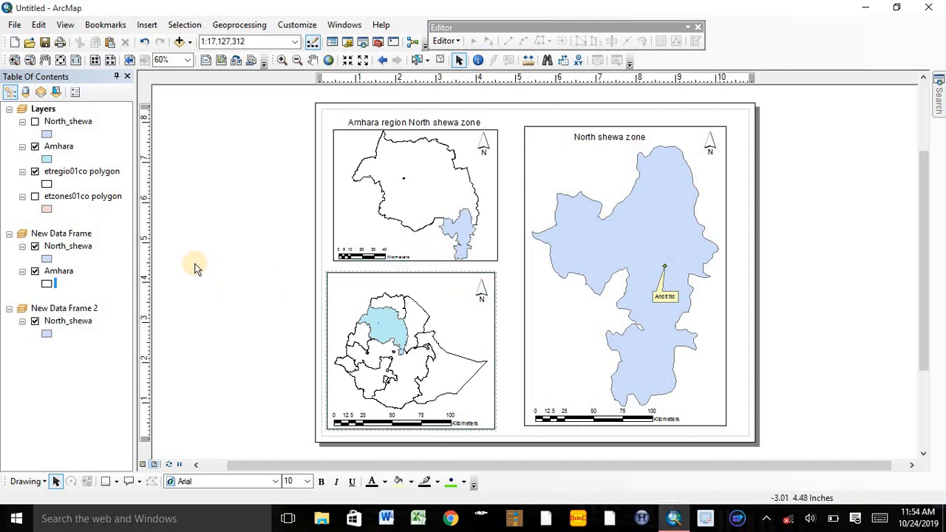
Start a new measured grid with tick marks and labels for the North shewa zone data frame
left_click(540, 174)
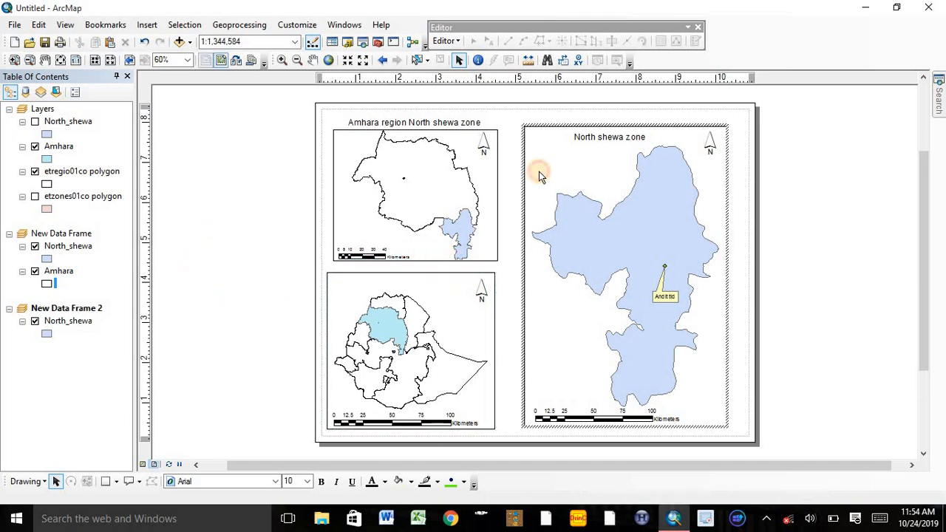
left_click(753, 173)
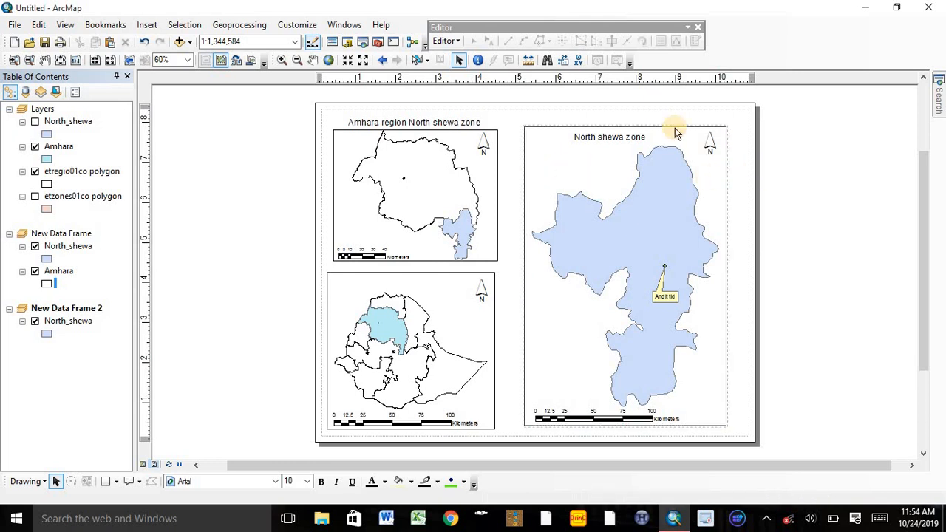
left_click(574, 155)
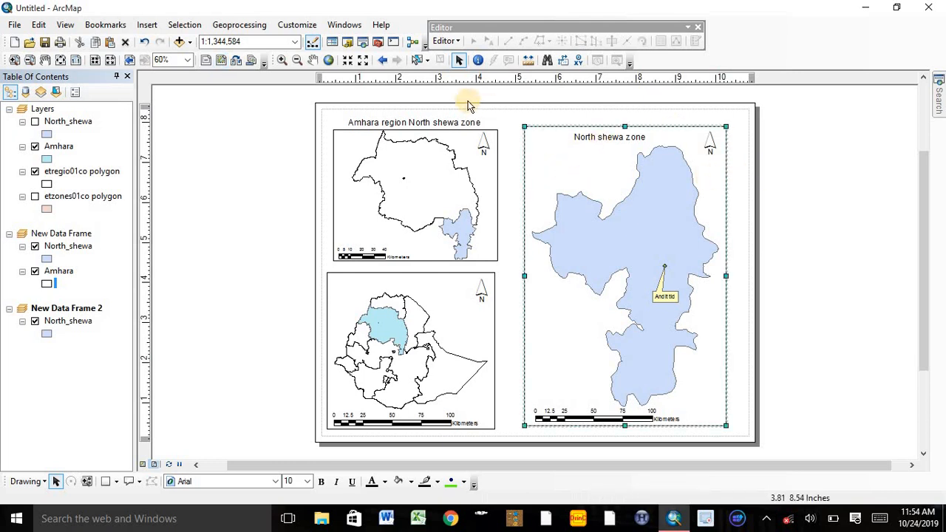
left_click(65, 25)
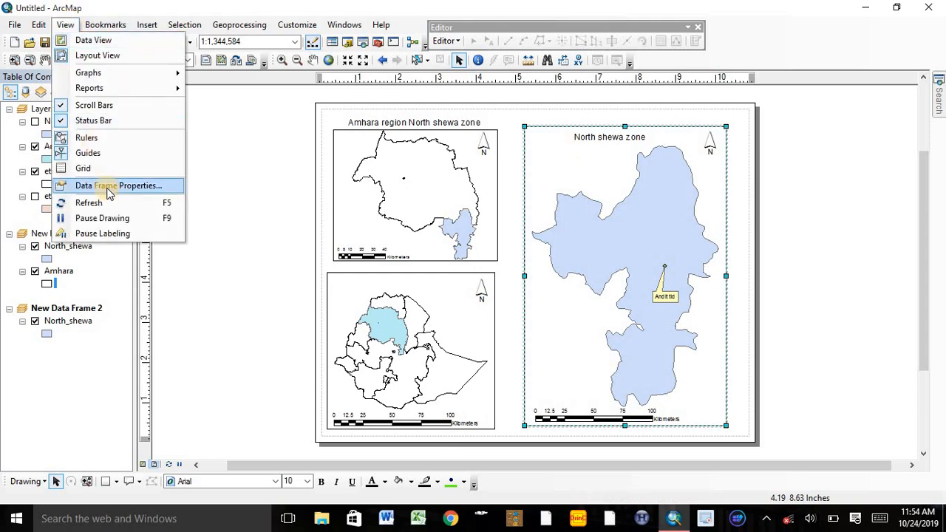
left_click(101, 186)
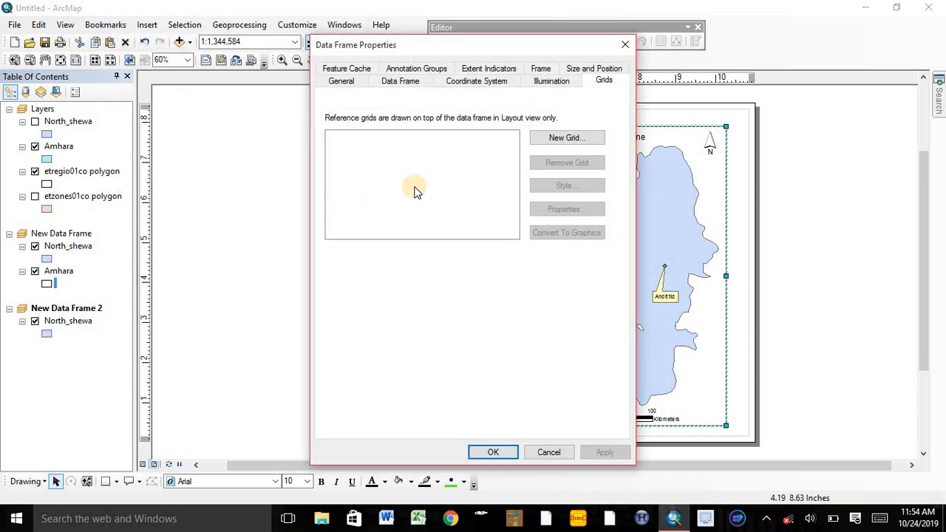
left_click(566, 139)
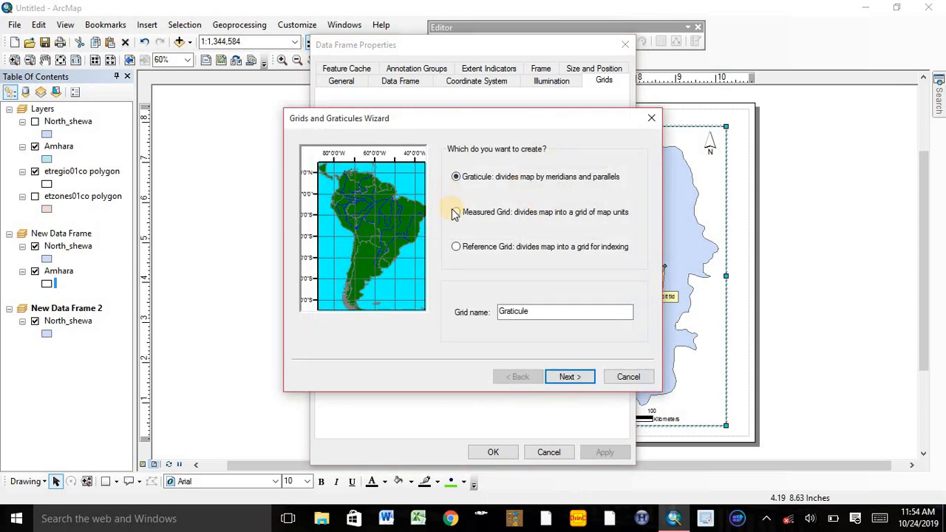
left_click(456, 212)
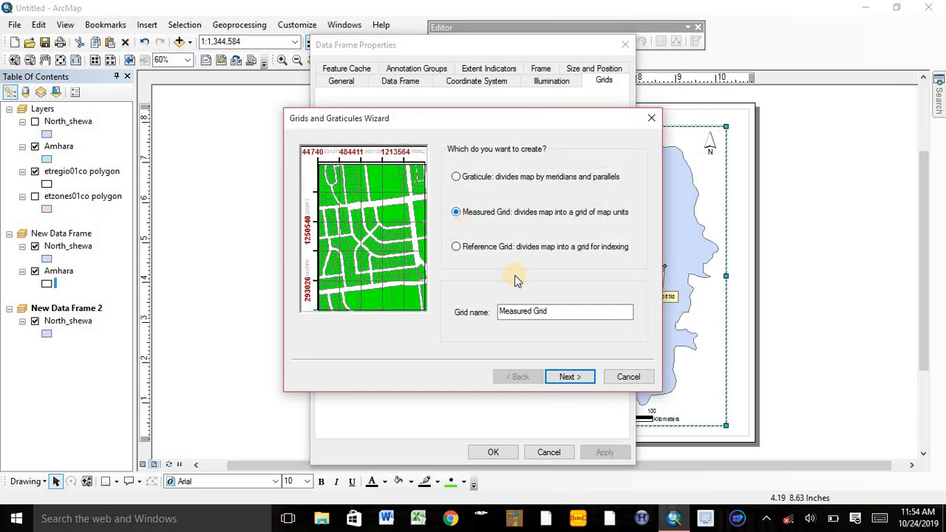
left_click(569, 377)
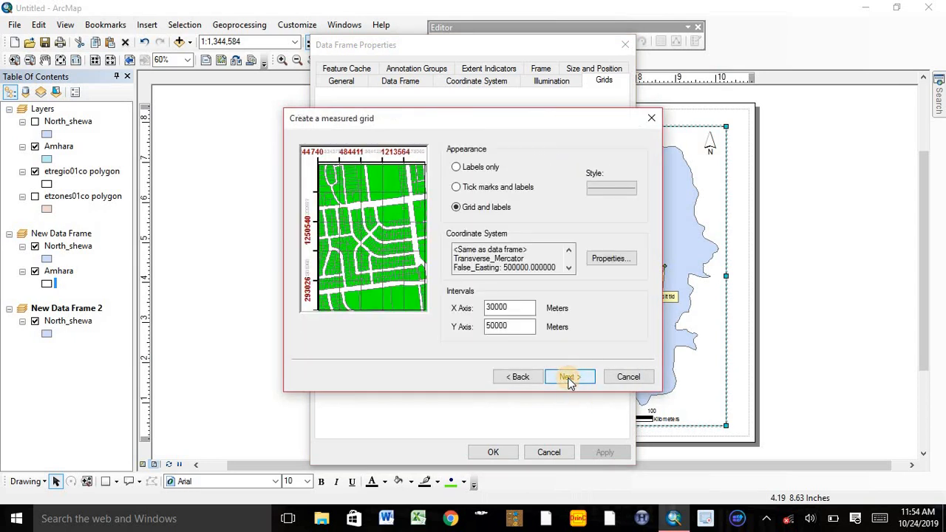
left_click(458, 189)
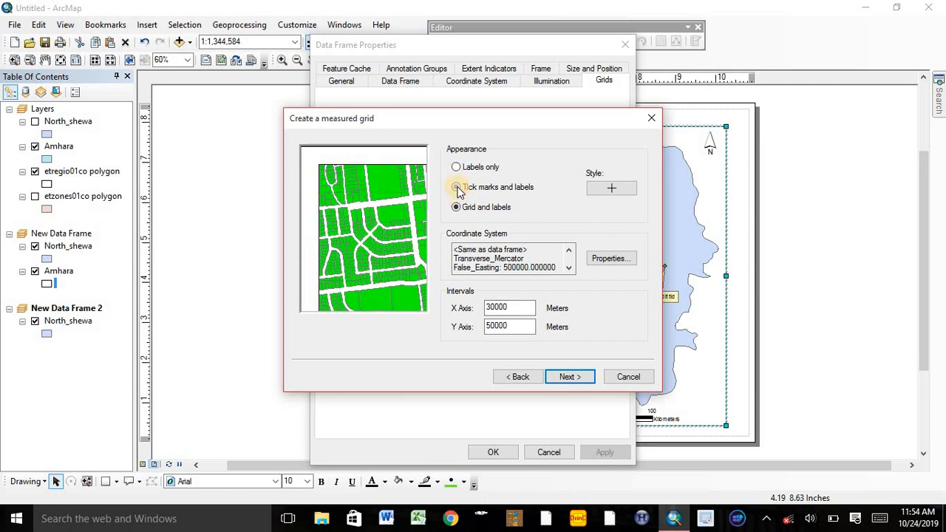
left_click(570, 378)
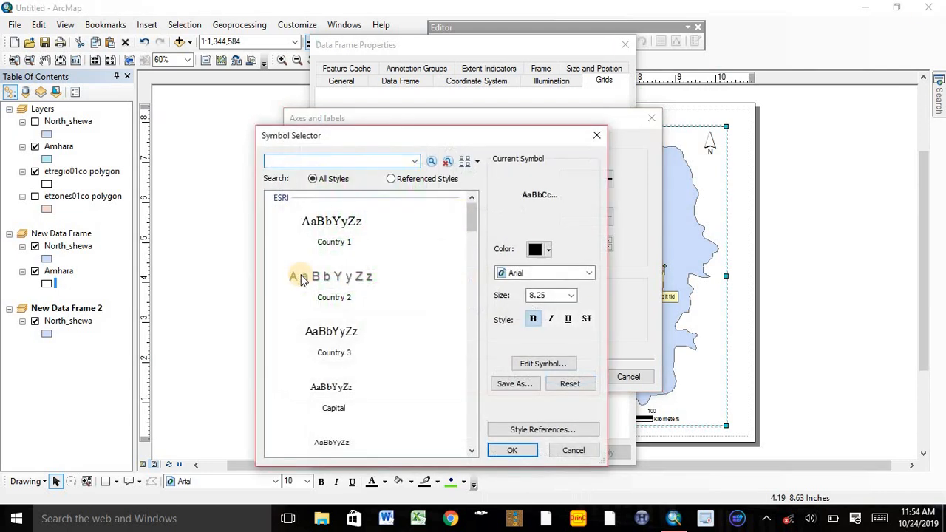
Set the grid's label text to the Country 2 style at size 16
left_click(336, 279)
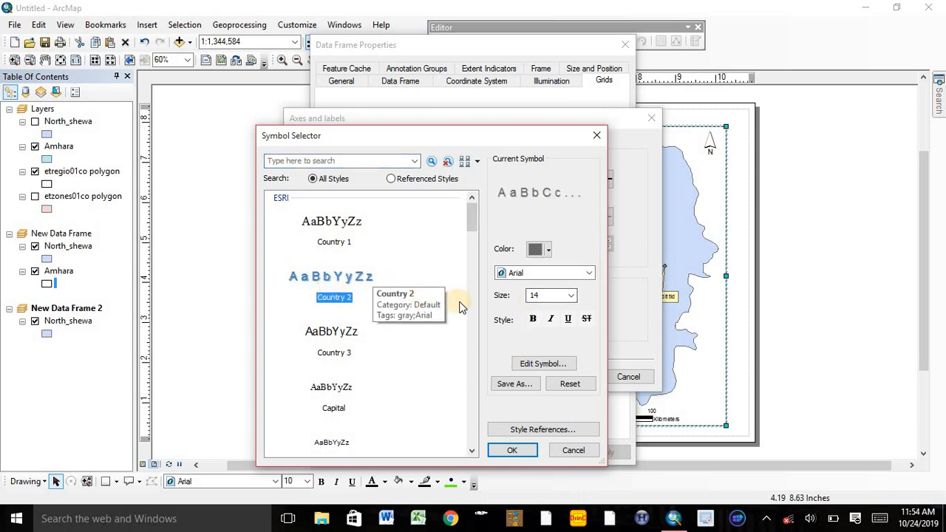
left_click(570, 295)
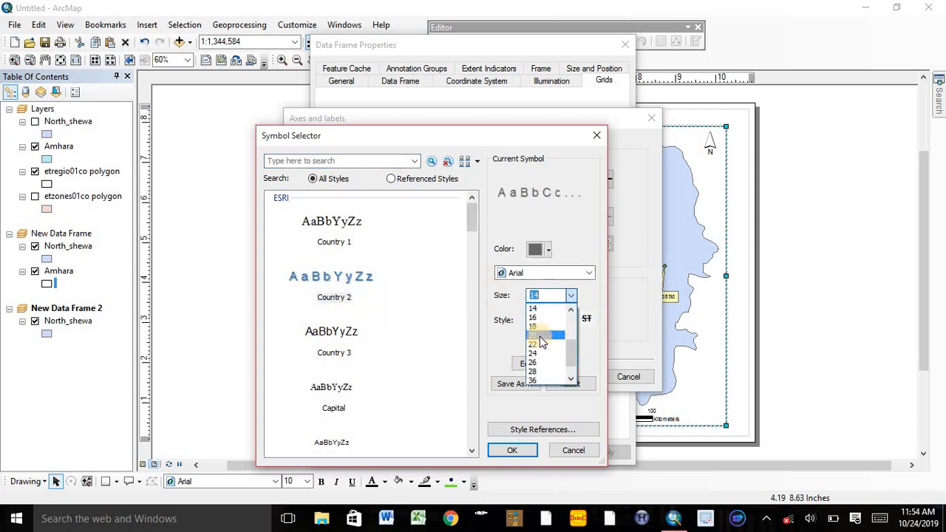
left_click(533, 317)
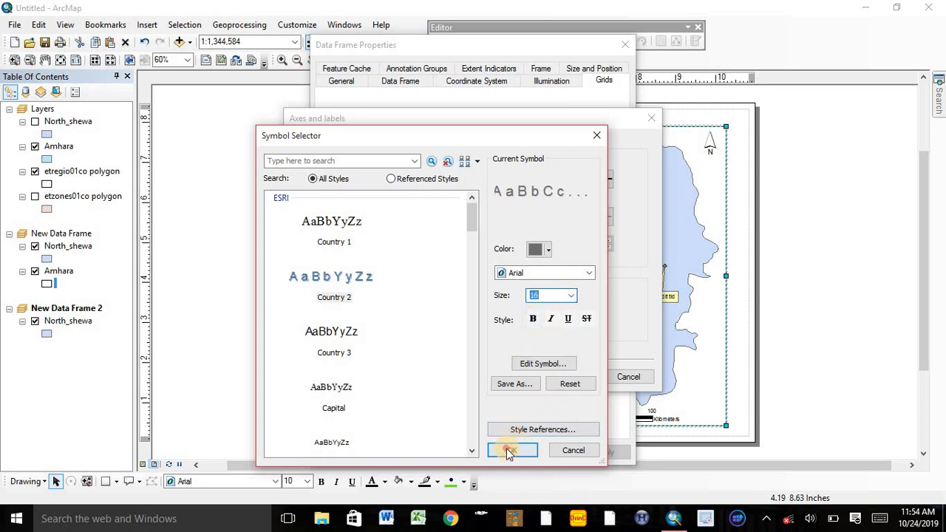
left_click(508, 451)
left_click(568, 378)
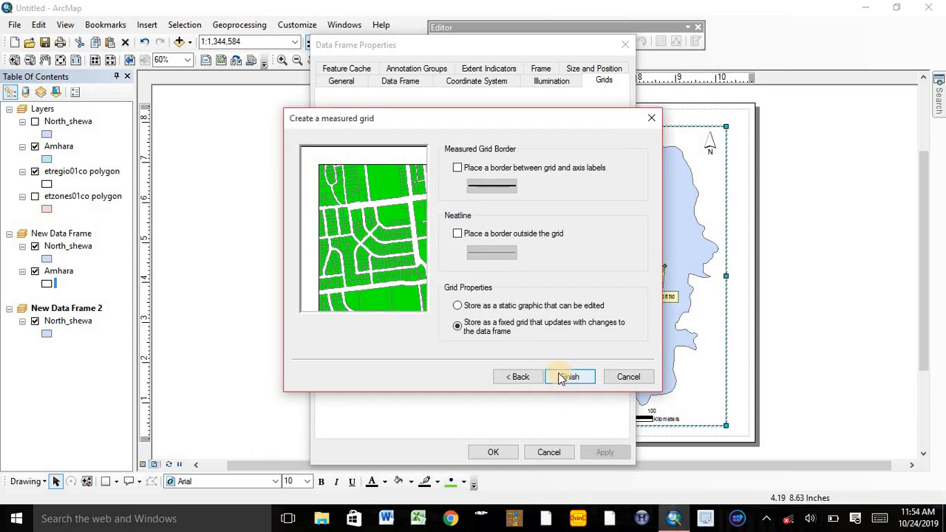
Finish the measured grid as a fixed grid that updates with the data frame, and apply it to the North shewa map
left_click(565, 377)
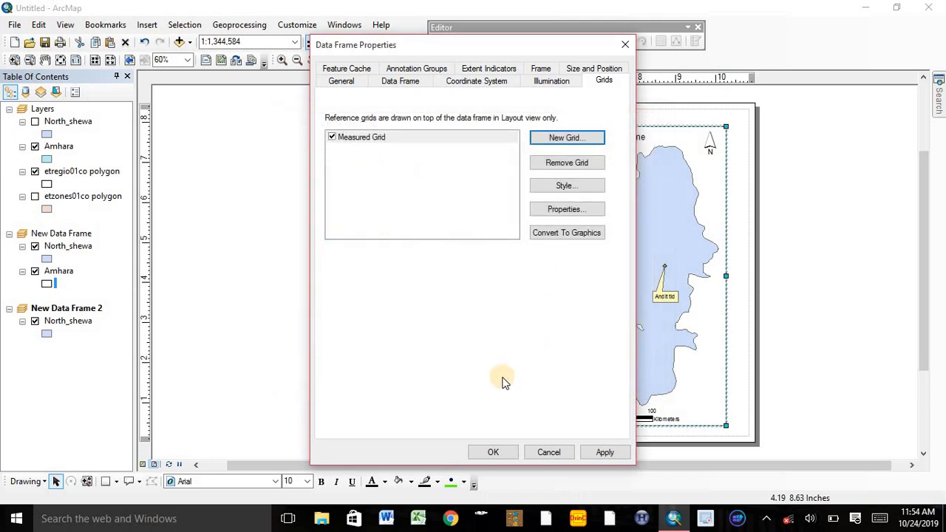
left_click(610, 454)
left_click(493, 451)
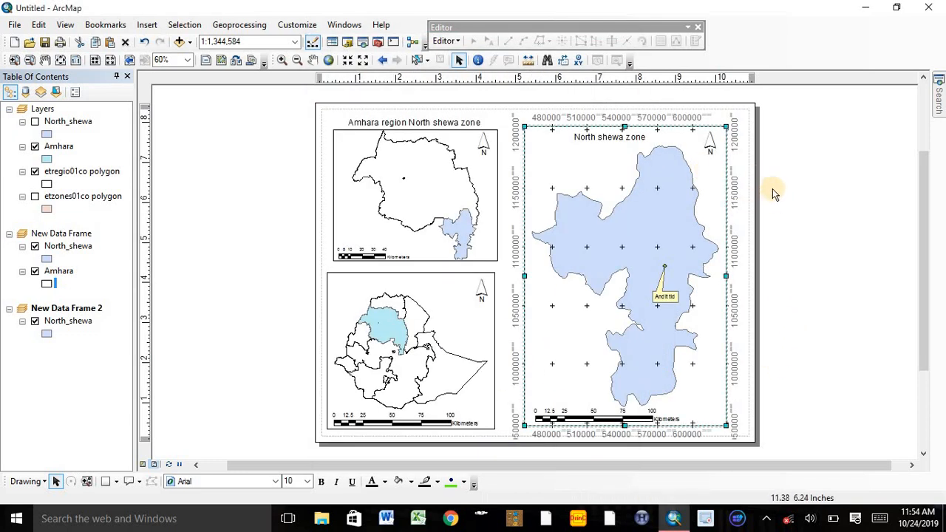
left_click(768, 310)
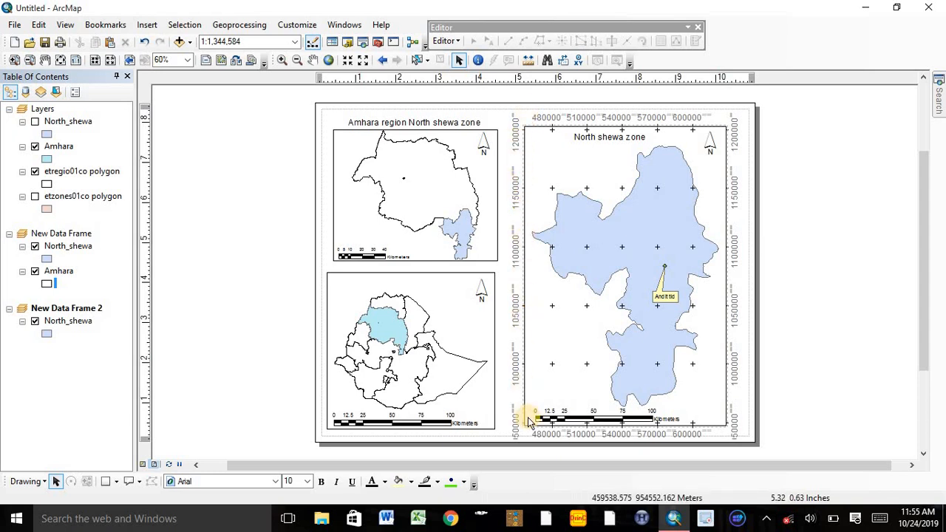
Insert a legend for the North_shewa layer and place it just above the scale bar in the North shewa zone data frame
left_click(569, 310)
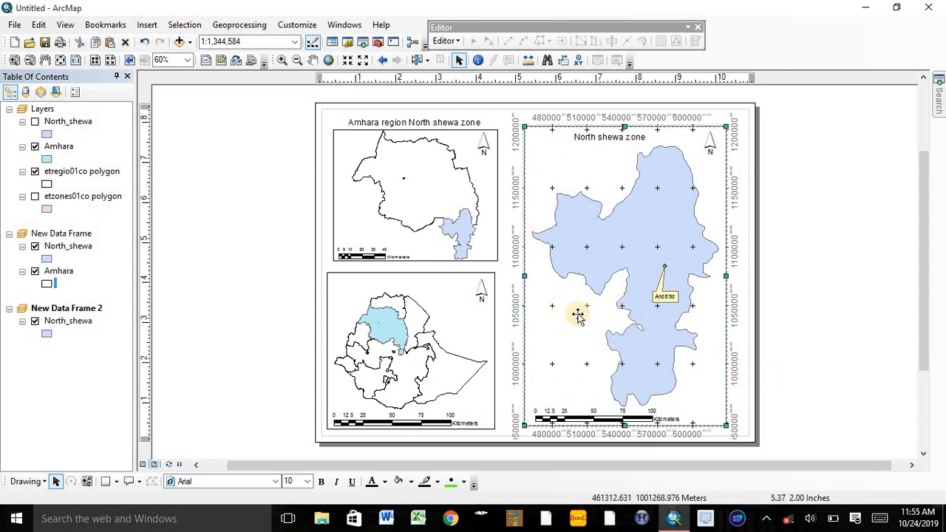
left_click(147, 25)
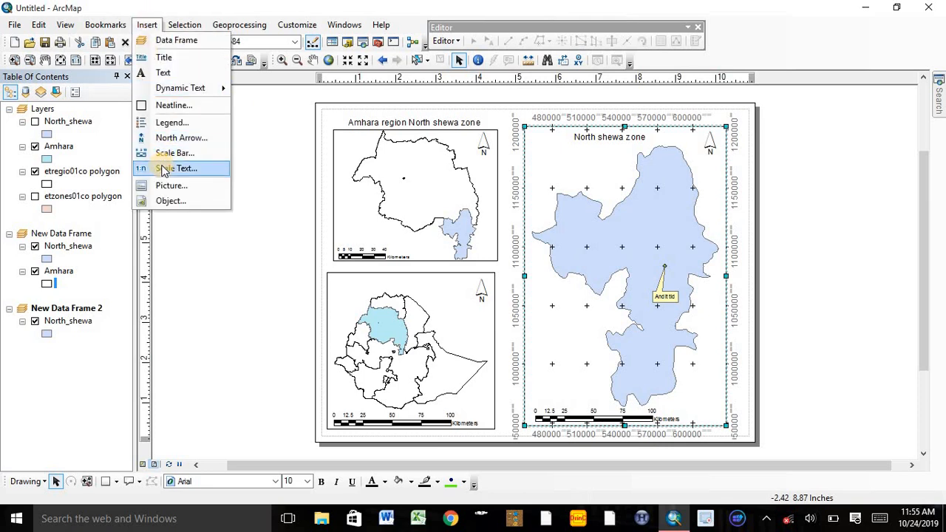
left_click(169, 126)
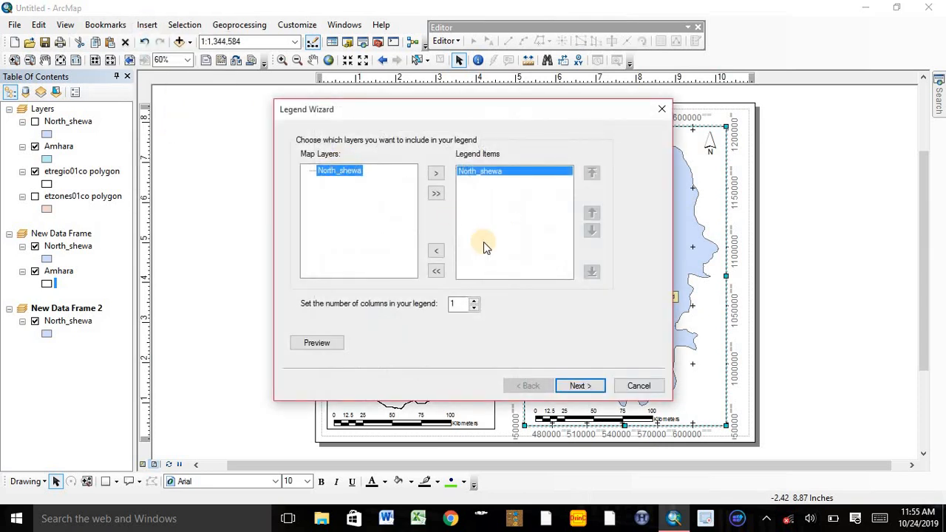
left_click(578, 389)
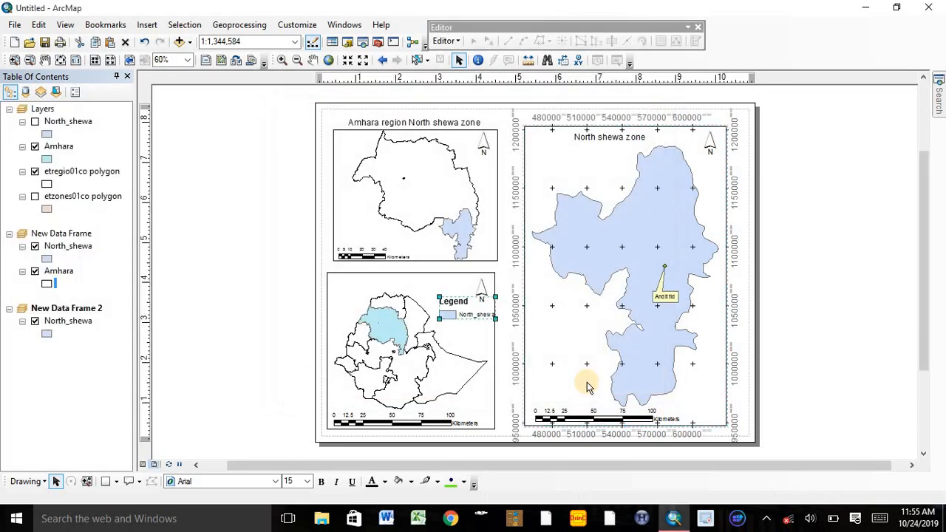
left_click_drag(518, 314, 466, 306)
left_click_drag(563, 354, 600, 336)
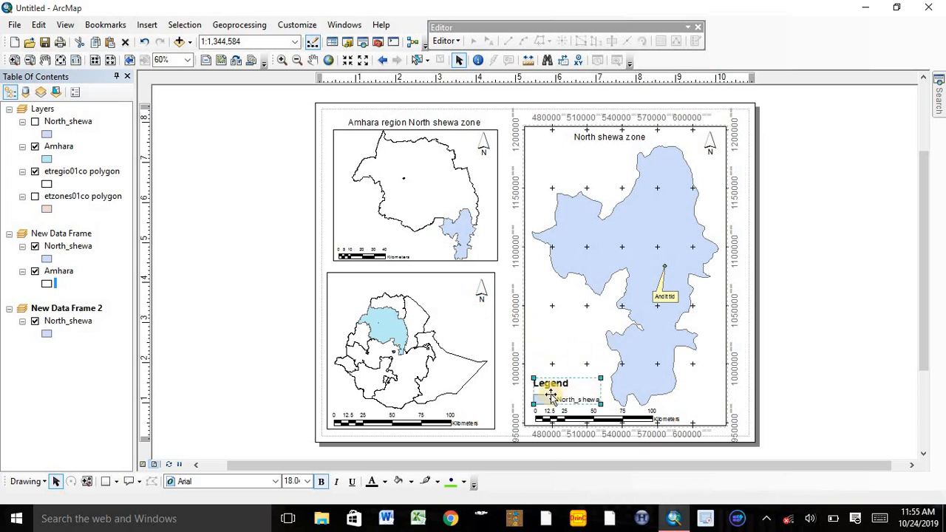
left_click(289, 360)
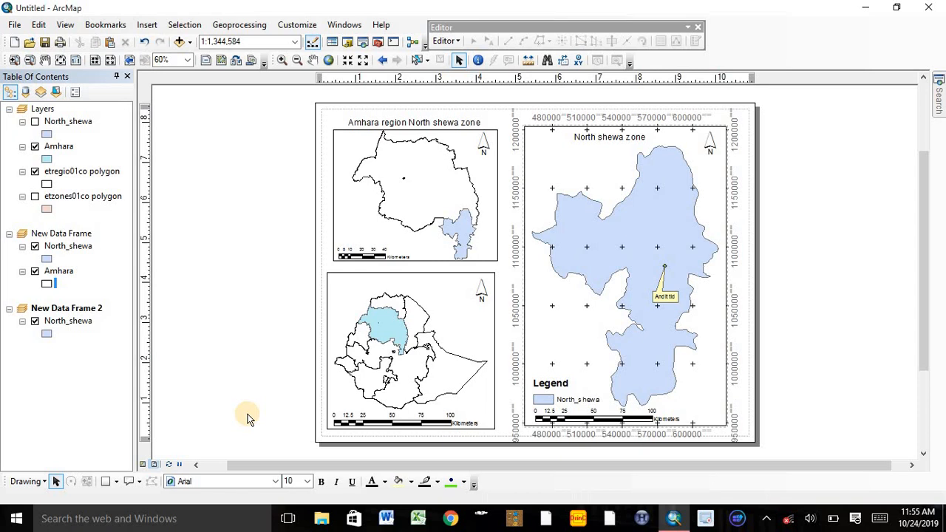
Export the map layout to the Desktop as the JPEG image study area.jpg, replacing the existing file
left_click(15, 25)
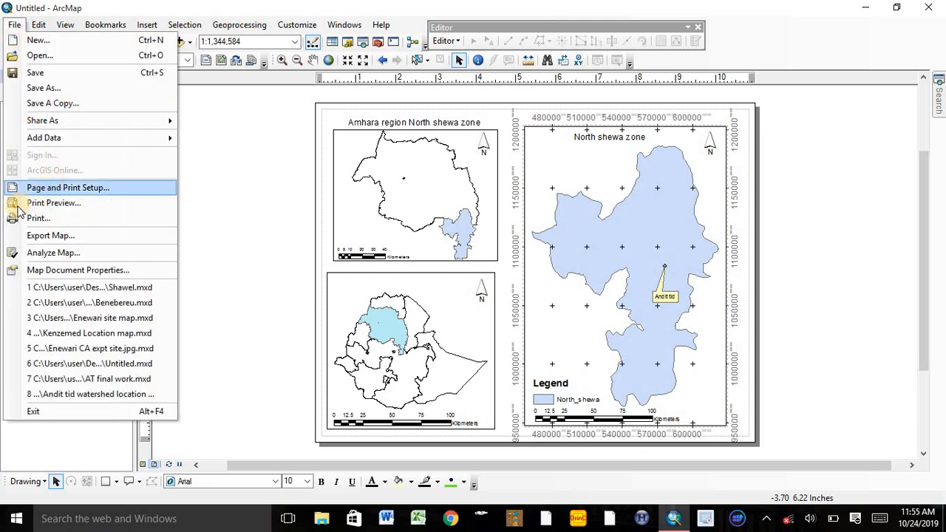
left_click(46, 236)
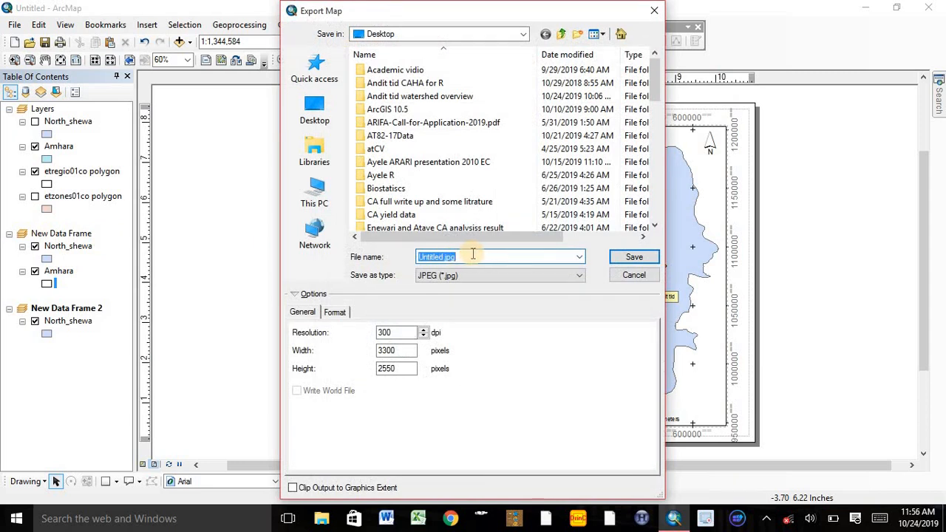
type("St")
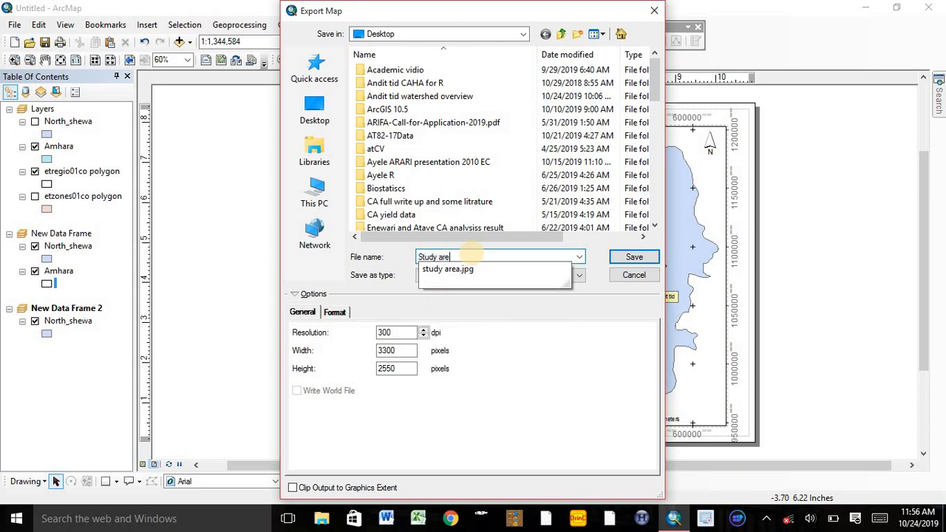
type("udy are")
left_click(458, 269)
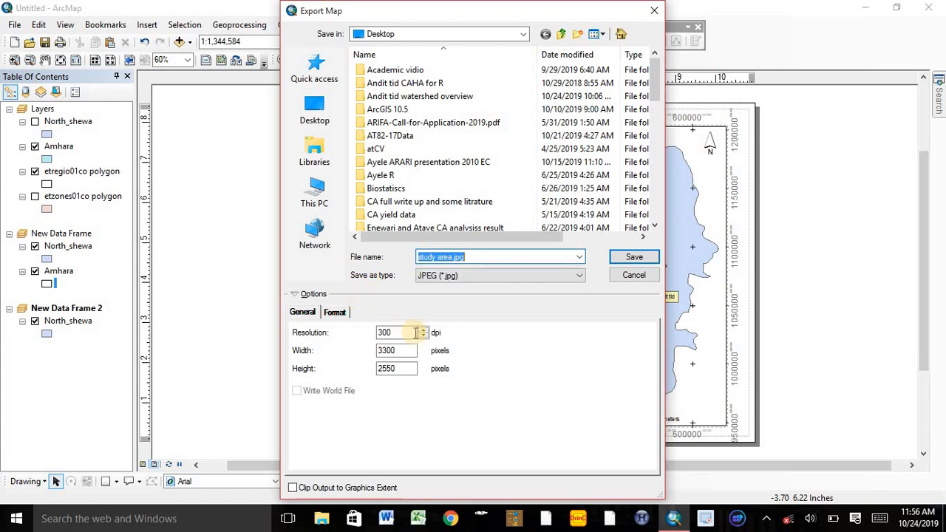
left_click(323, 105)
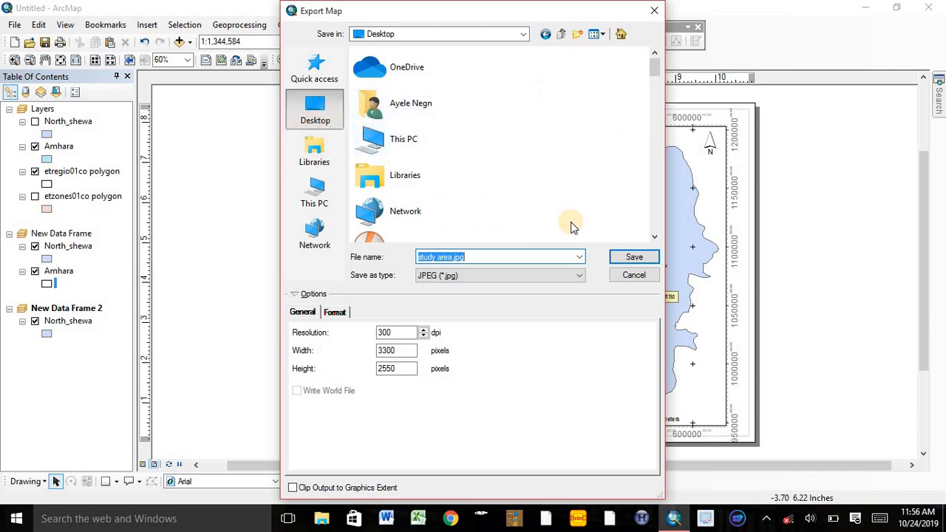
left_click(632, 256)
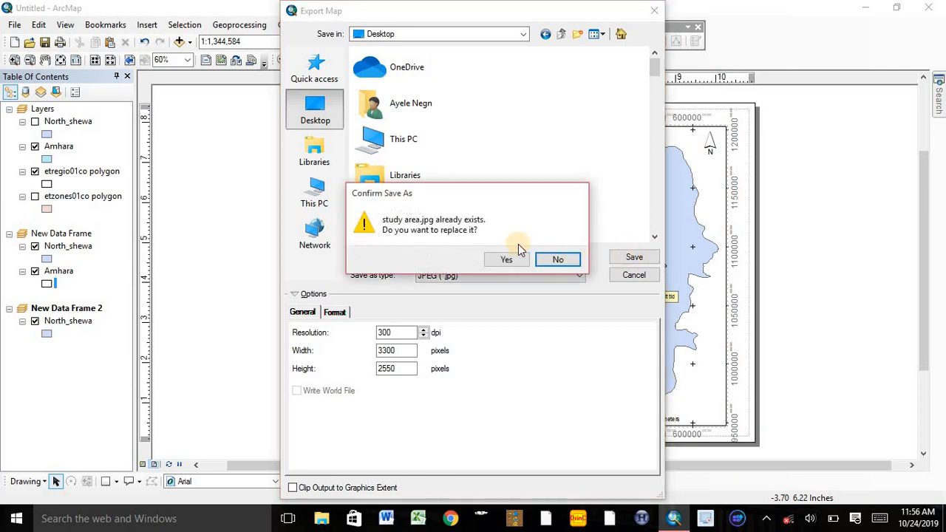
left_click(493, 261)
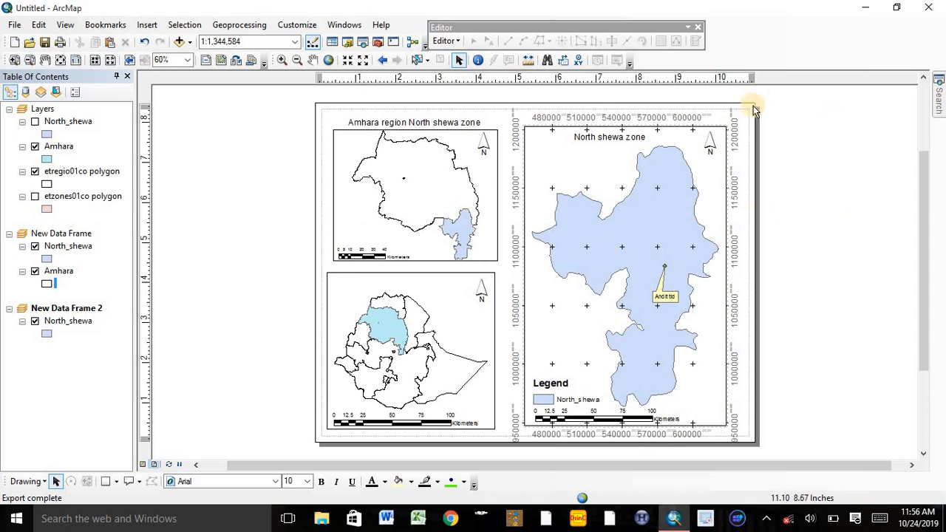
Minimize ArcMap and open the exported study area.jpg from the Desktop folder in File Explorer to view the map
left_click(865, 10)
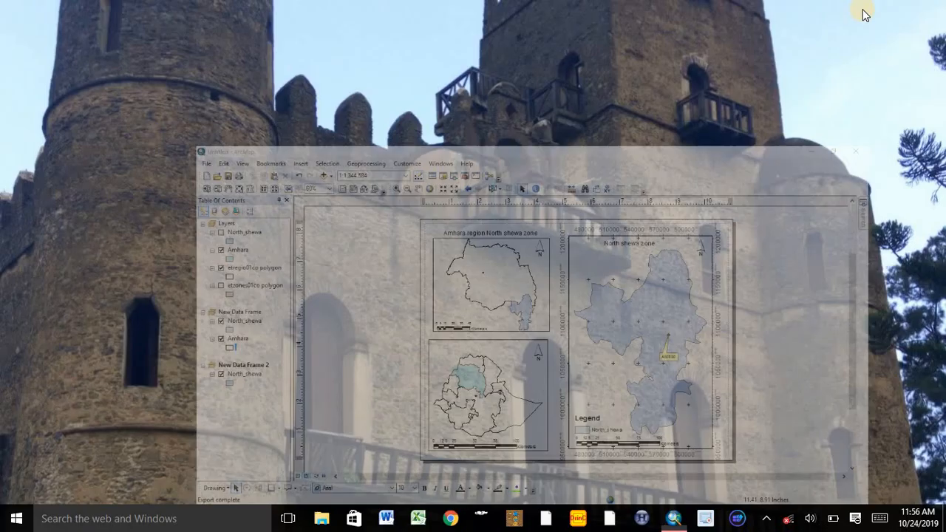
left_click(318, 519)
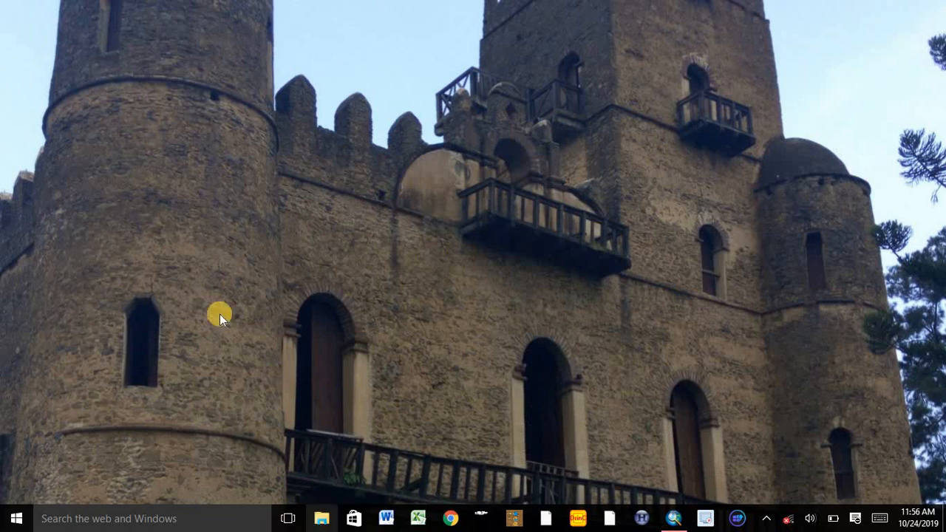
left_click(293, 187)
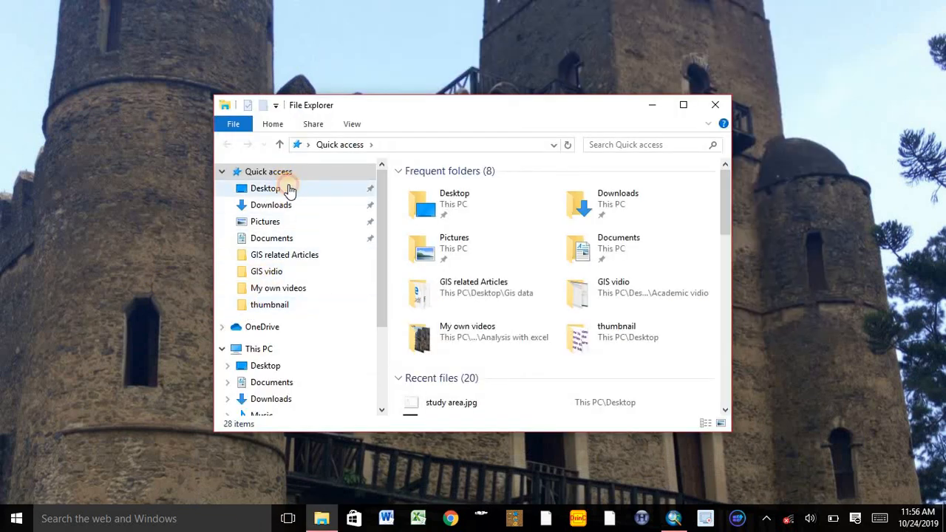
left_click(419, 219)
key("s")
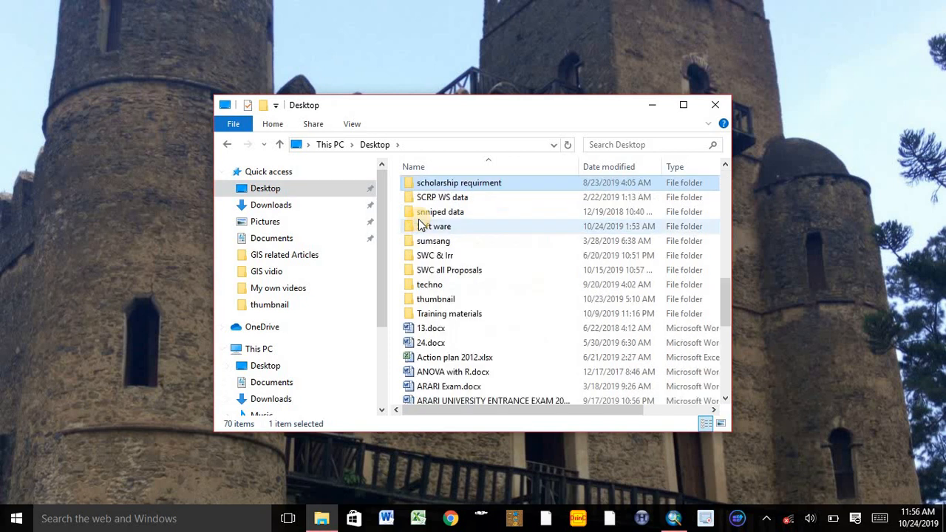
key("Down")
key("Down")
key("Down")
key("Down")
key("Down")
key("Down")
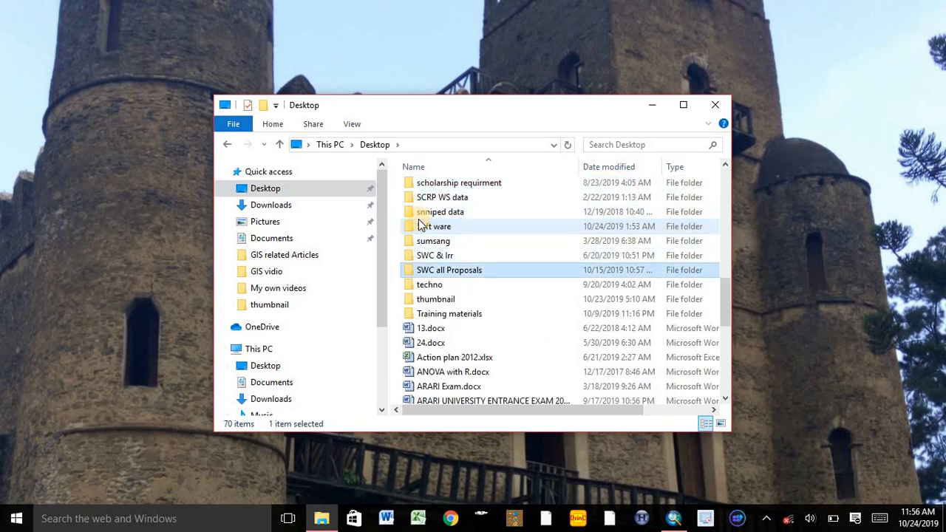
key("s")
left_click(451, 281)
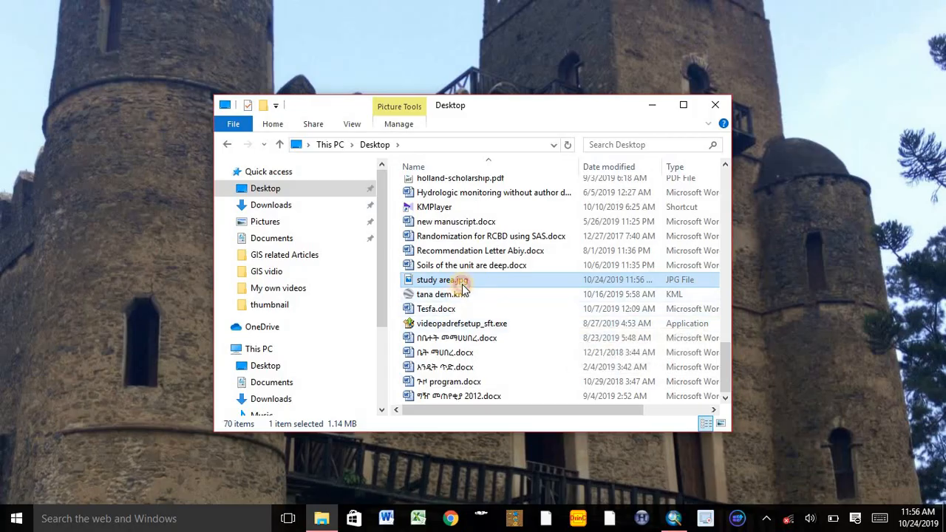
double_click(461, 283)
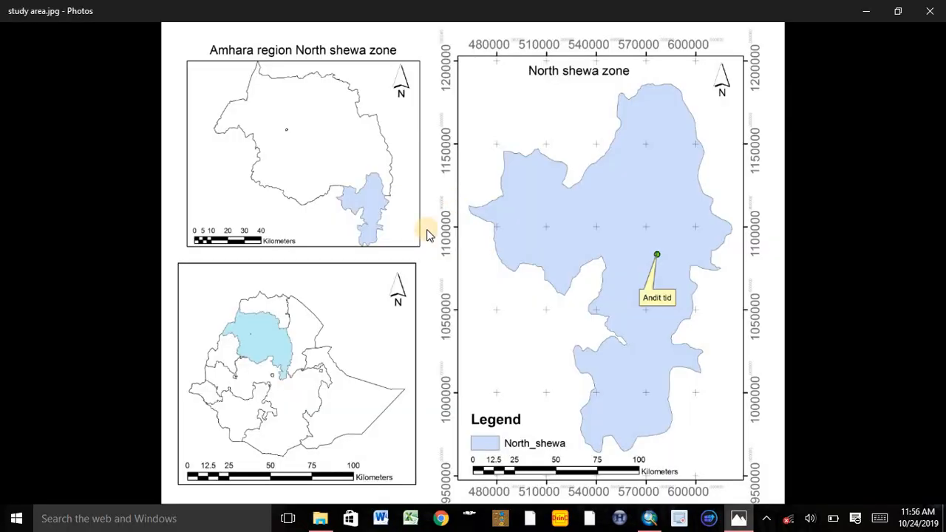
left_click(651, 168)
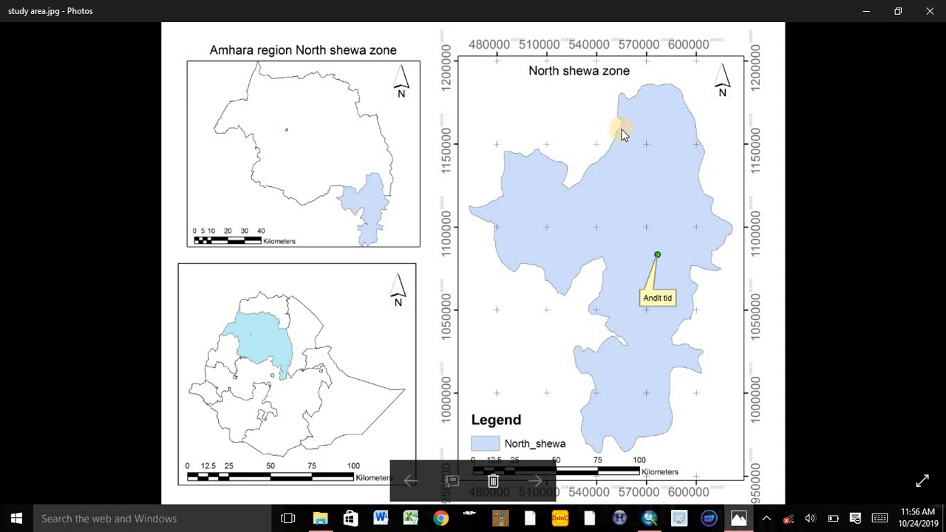
Copy the study area map image and paste it into a blank, maximized Word document
right_click(390, 240)
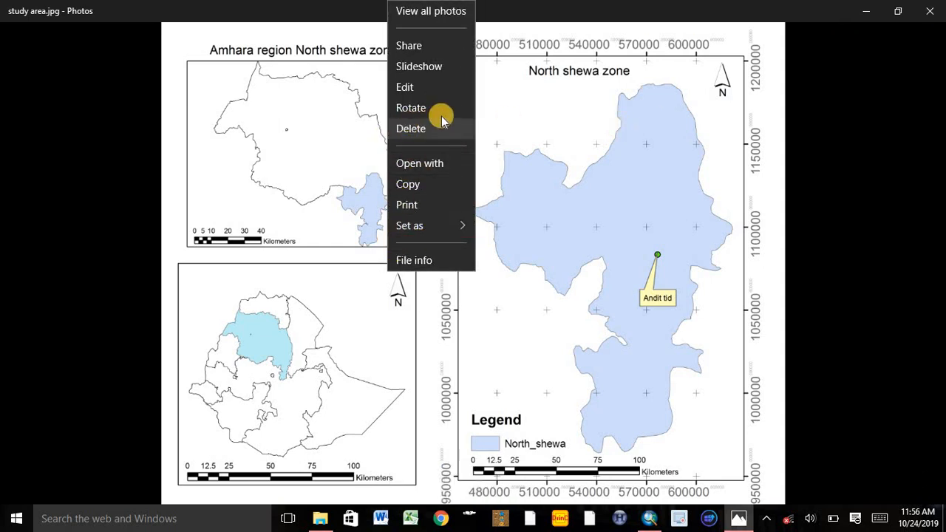
left_click(419, 189)
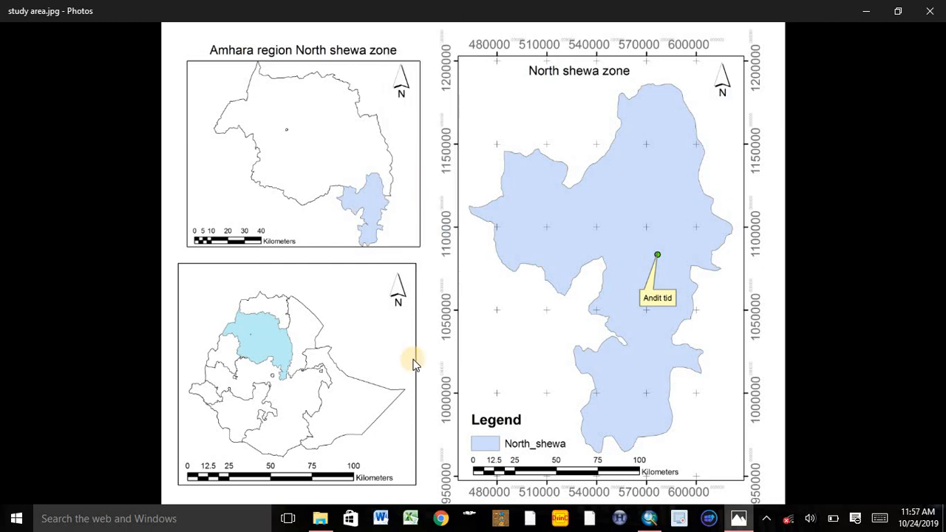
left_click(381, 518)
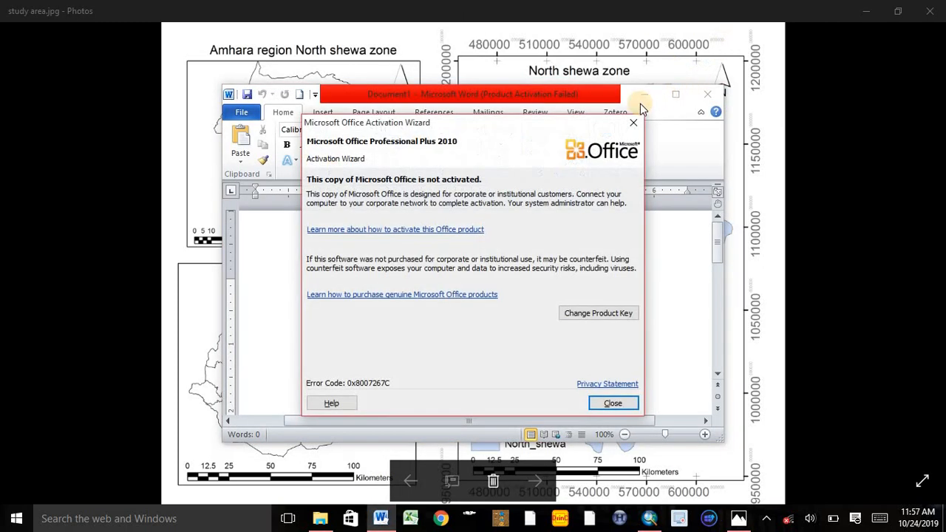
left_click(634, 124)
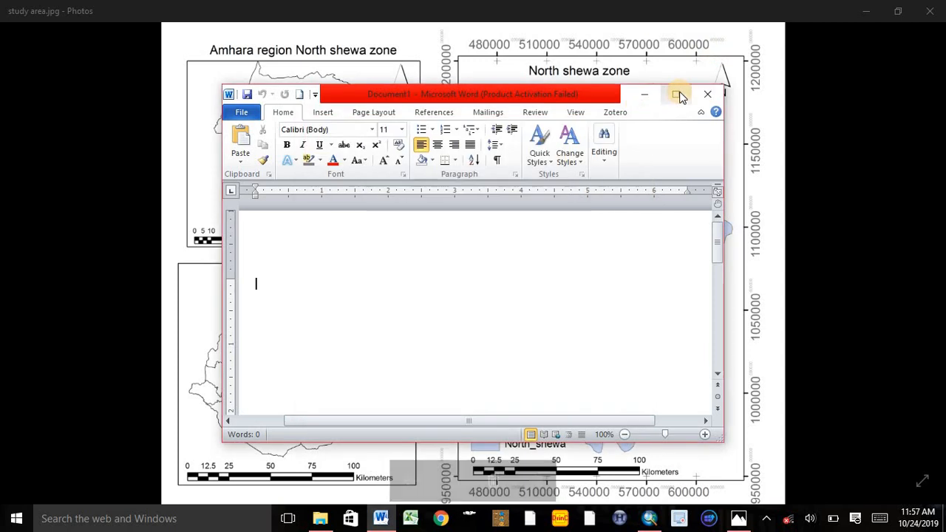
left_click(674, 94)
right_click(483, 205)
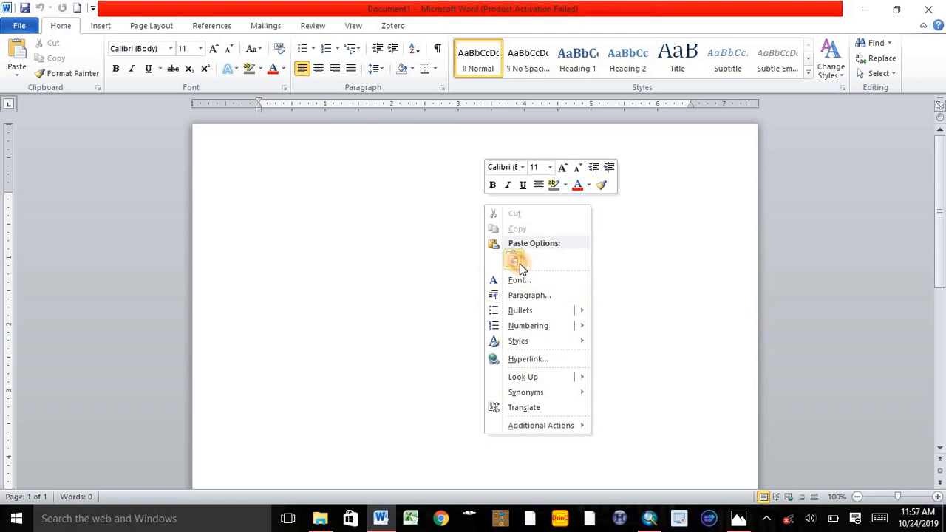
left_click(518, 262)
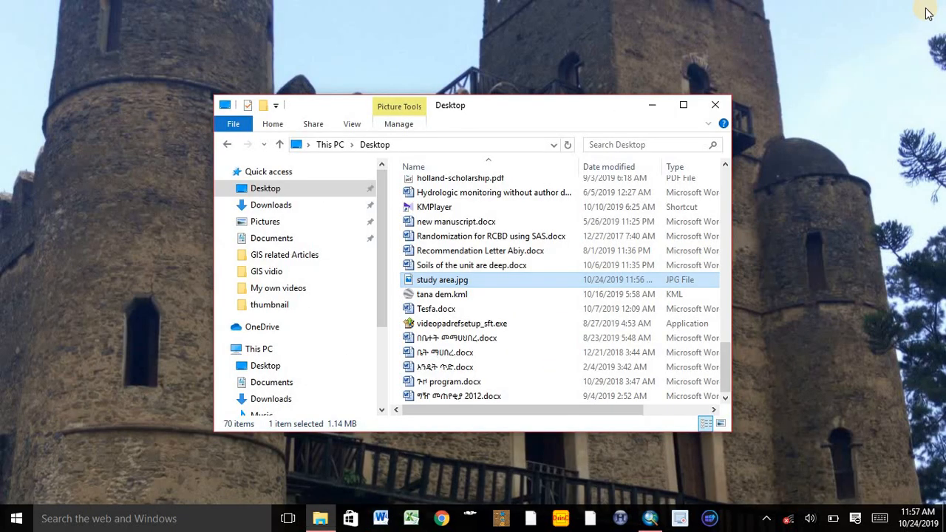
Close the File Explorer window and return to the map layout in ArcMap
left_click(717, 105)
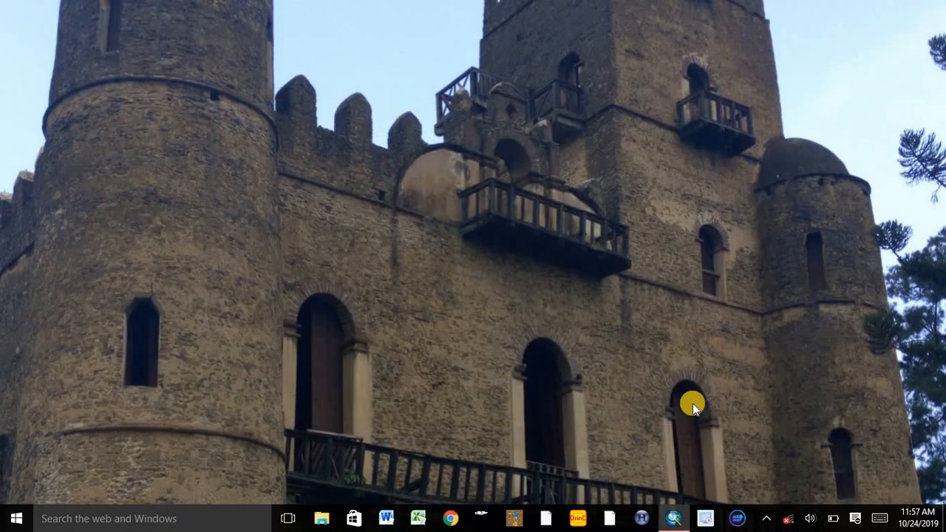
left_click(672, 516)
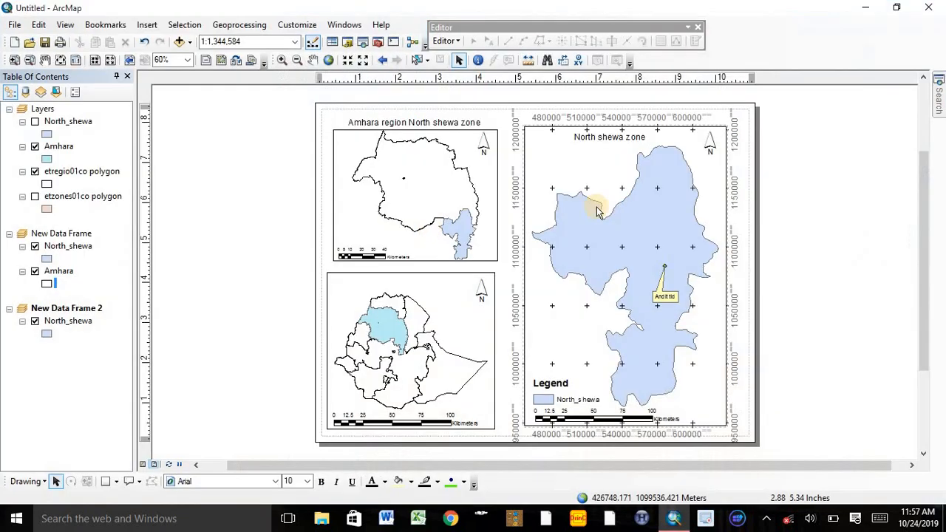